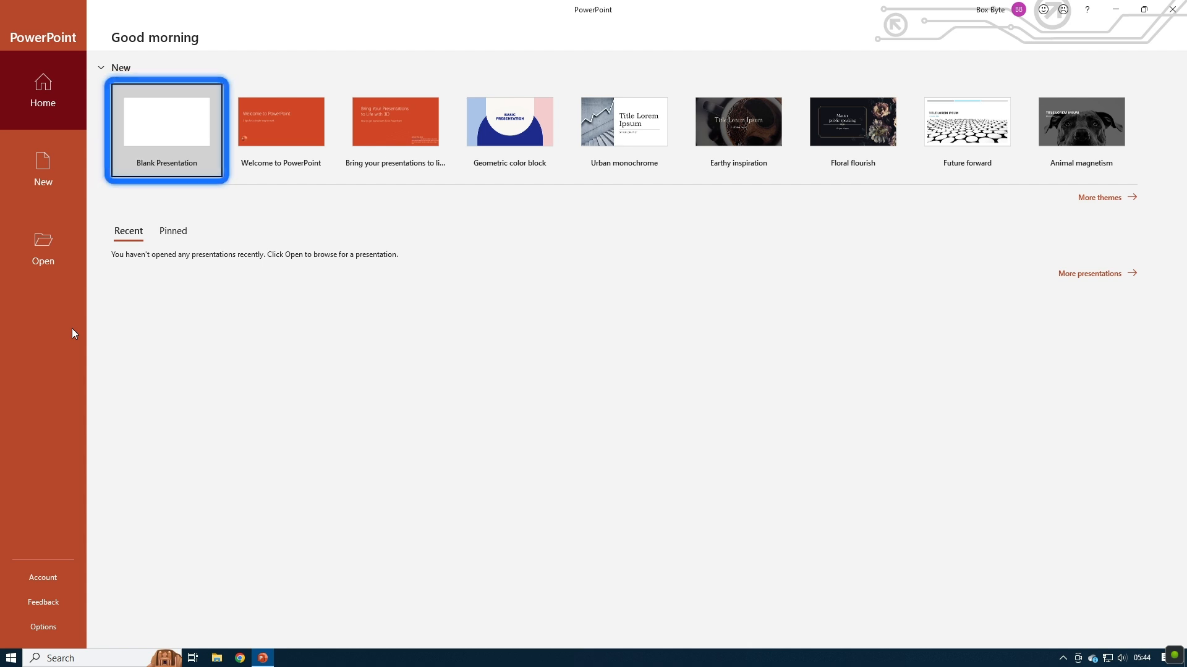
Step: Create a blank presentation and delete the title and subtitle placeholders from the first slide
{"action": "left_click", "coordinate": [176, 136]}
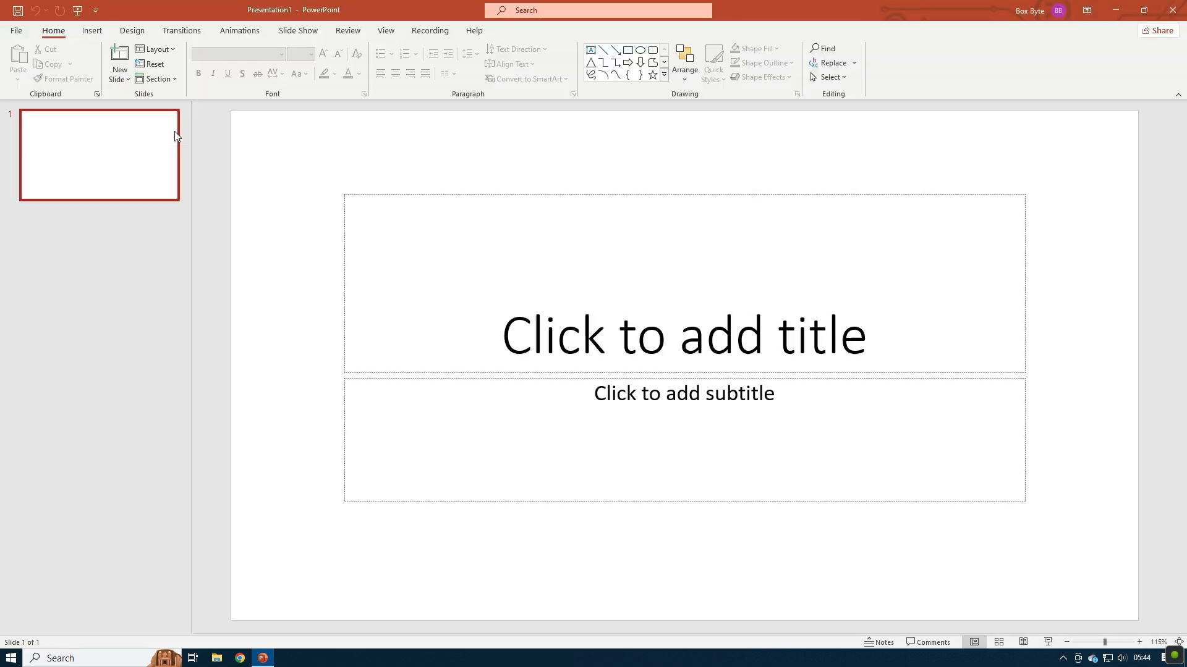
{"action": "left_click_drag", "start_coordinate": [1053, 544], "coordinate": [292, 187]}
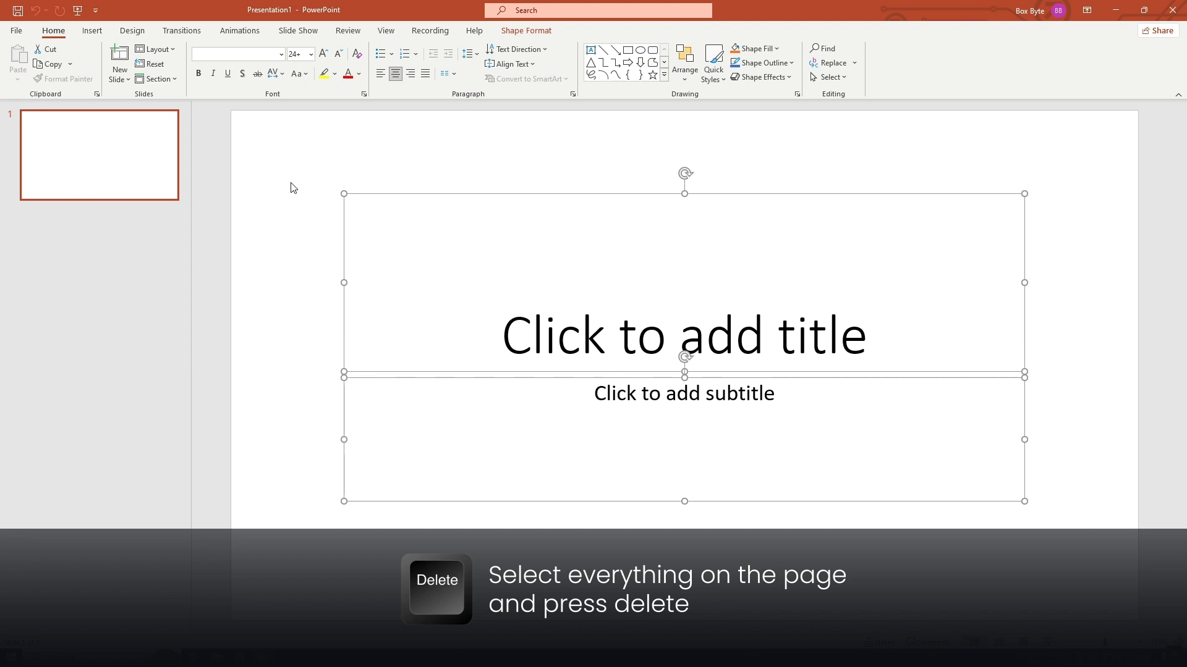
{"action": "key", "text": "Delete"}
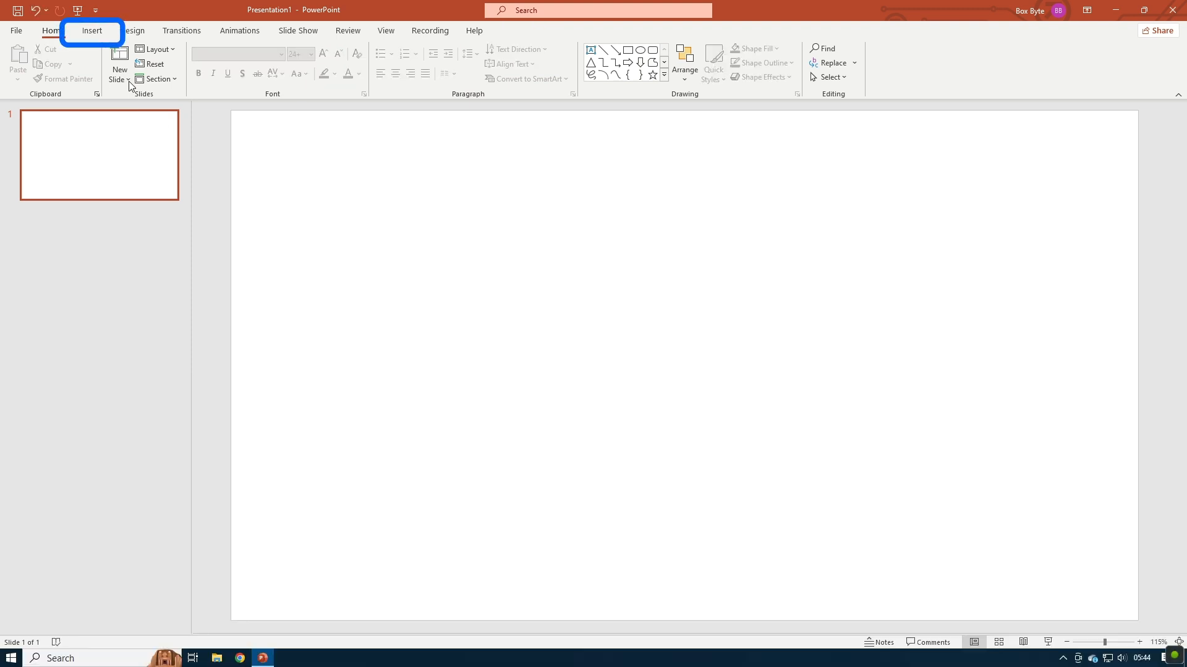
Step: Draw a rectangle covering the whole slide, about 33.87 cm wide and 19.05 cm high
{"action": "left_click", "coordinate": [93, 31]}
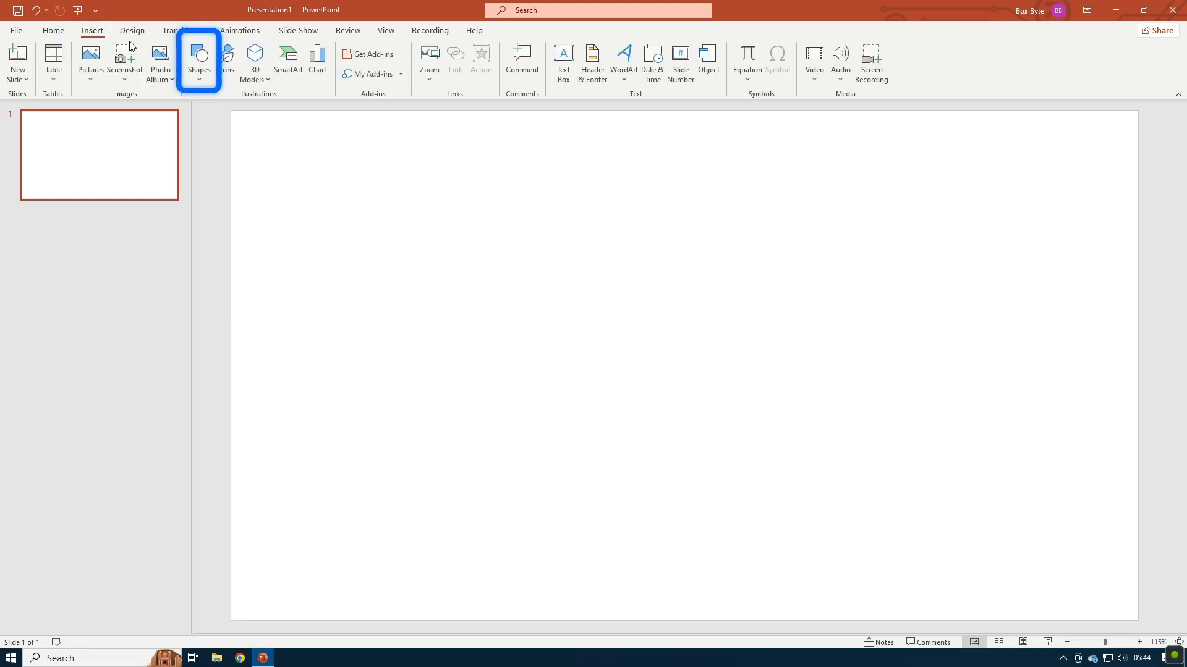
{"action": "left_click", "coordinate": [199, 62]}
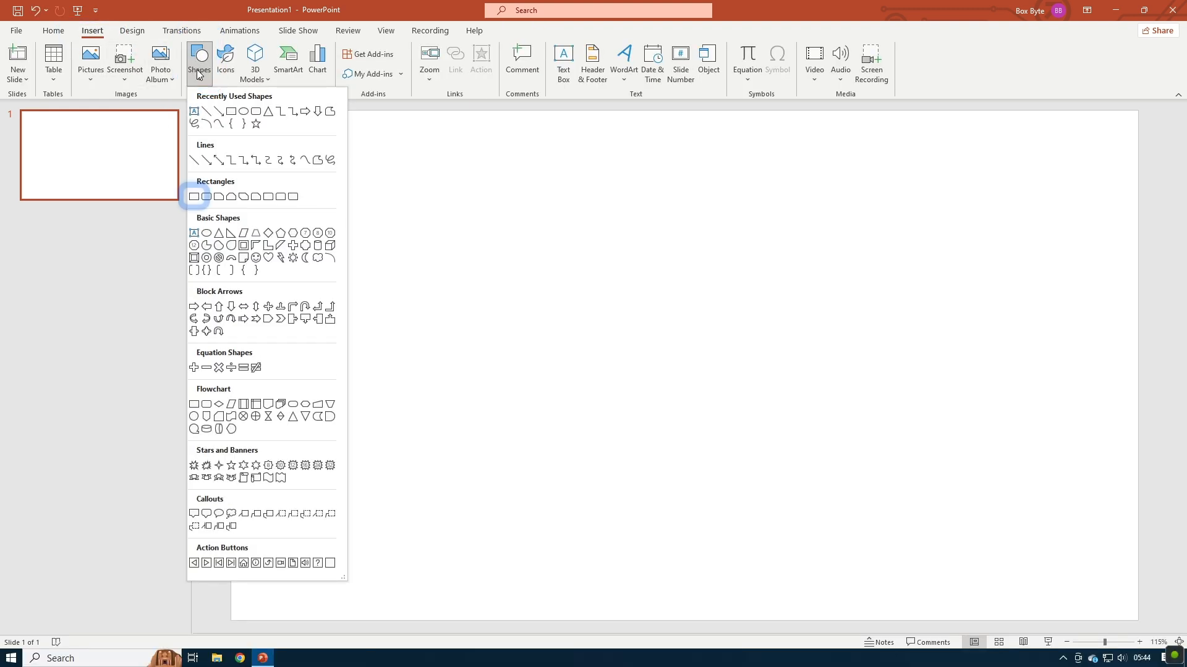
{"action": "left_click", "coordinate": [193, 197]}
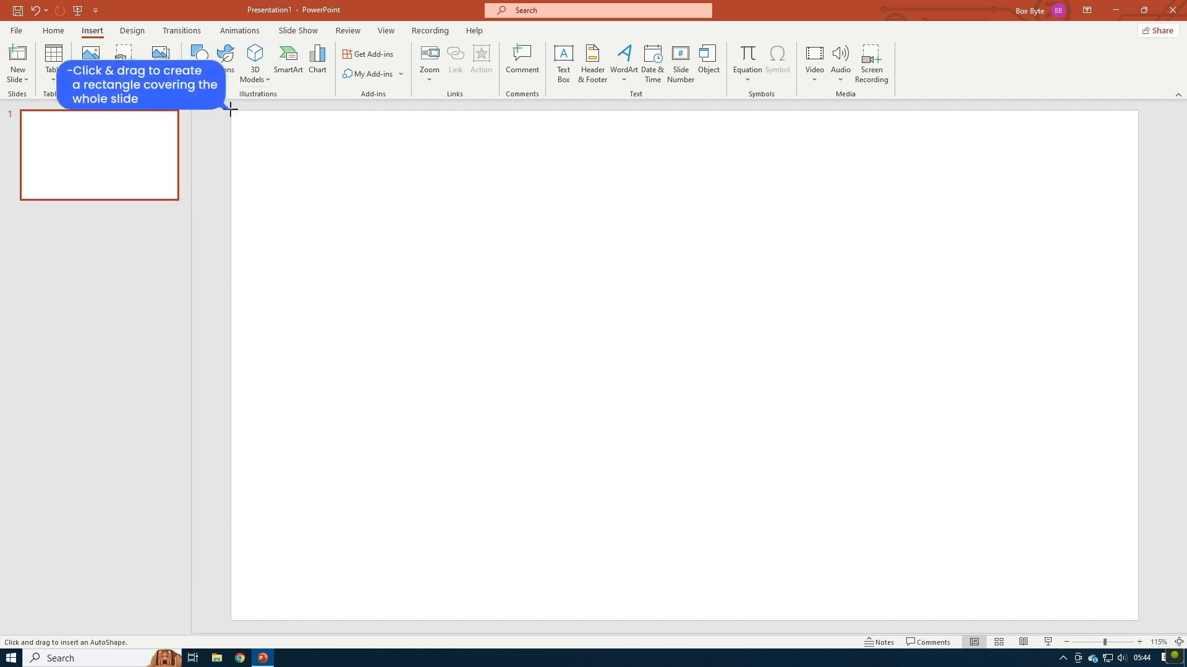
{"action": "left_click_drag", "start_coordinate": [231, 110], "coordinate": [1137, 619]}
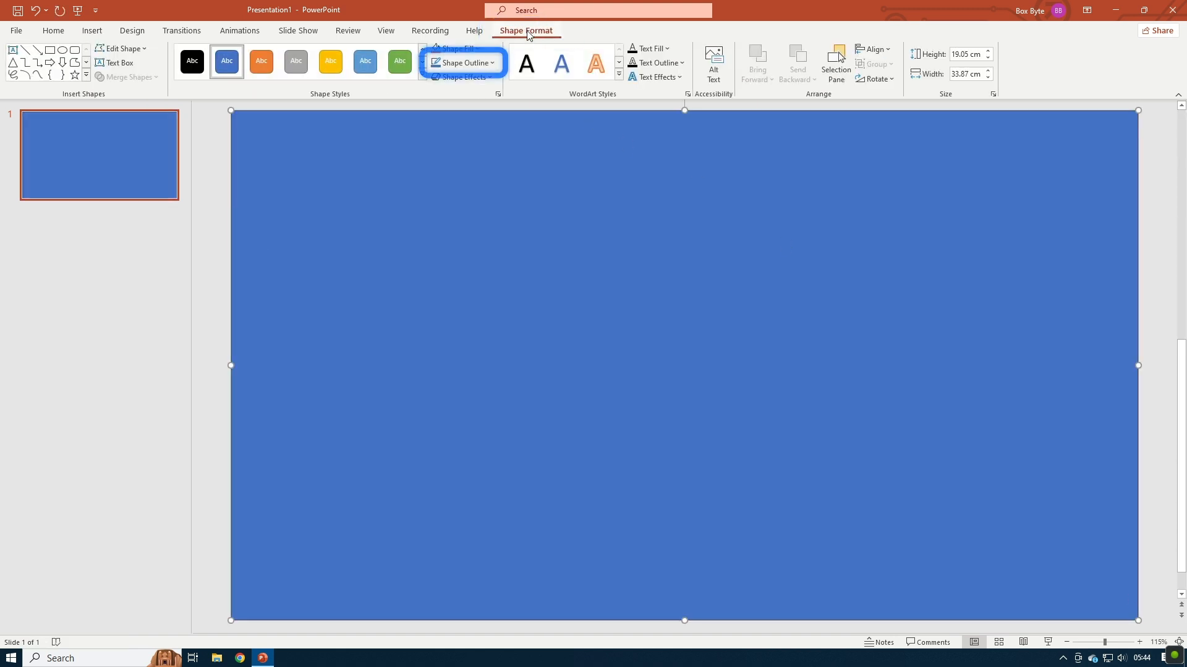
Step: Remove the full-slide rectangle's outline and fill it with a light gray shade of the white theme color
{"action": "left_click", "coordinate": [482, 65]}
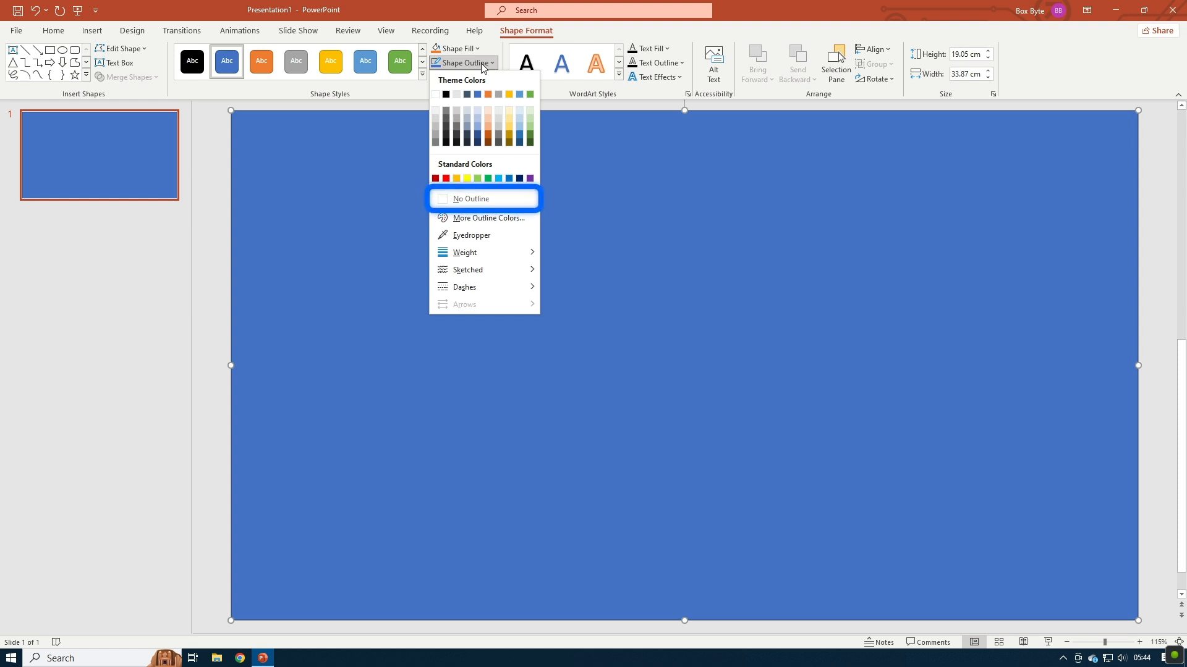
{"action": "left_click", "coordinate": [461, 198]}
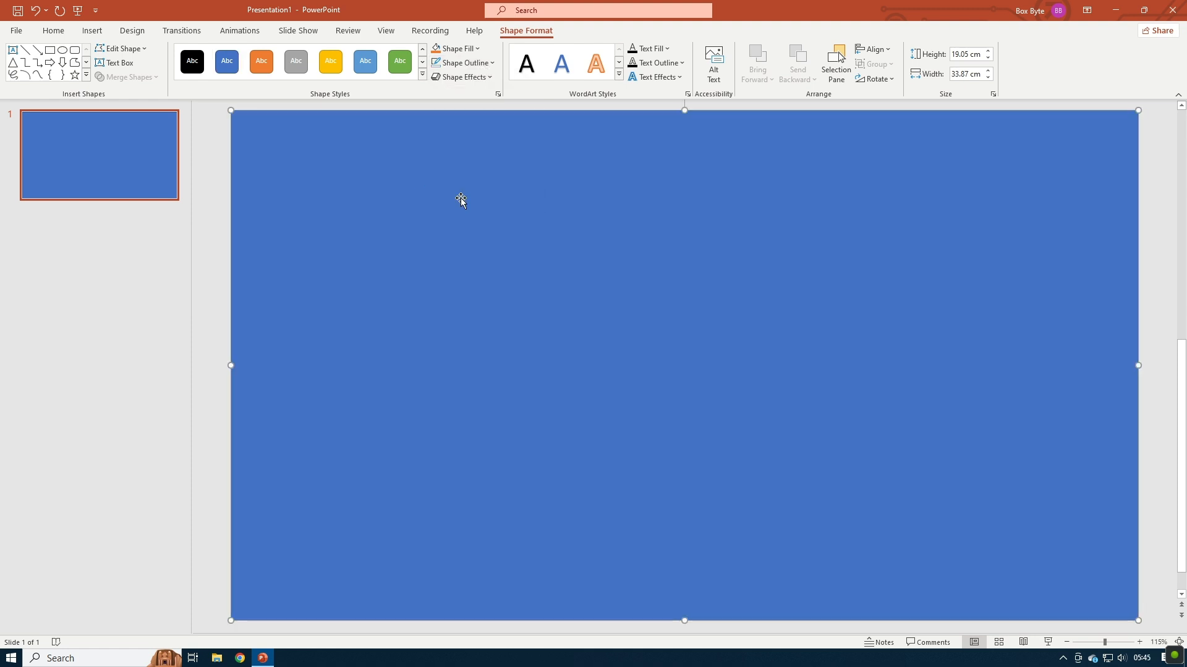
{"action": "left_click", "coordinate": [474, 52]}
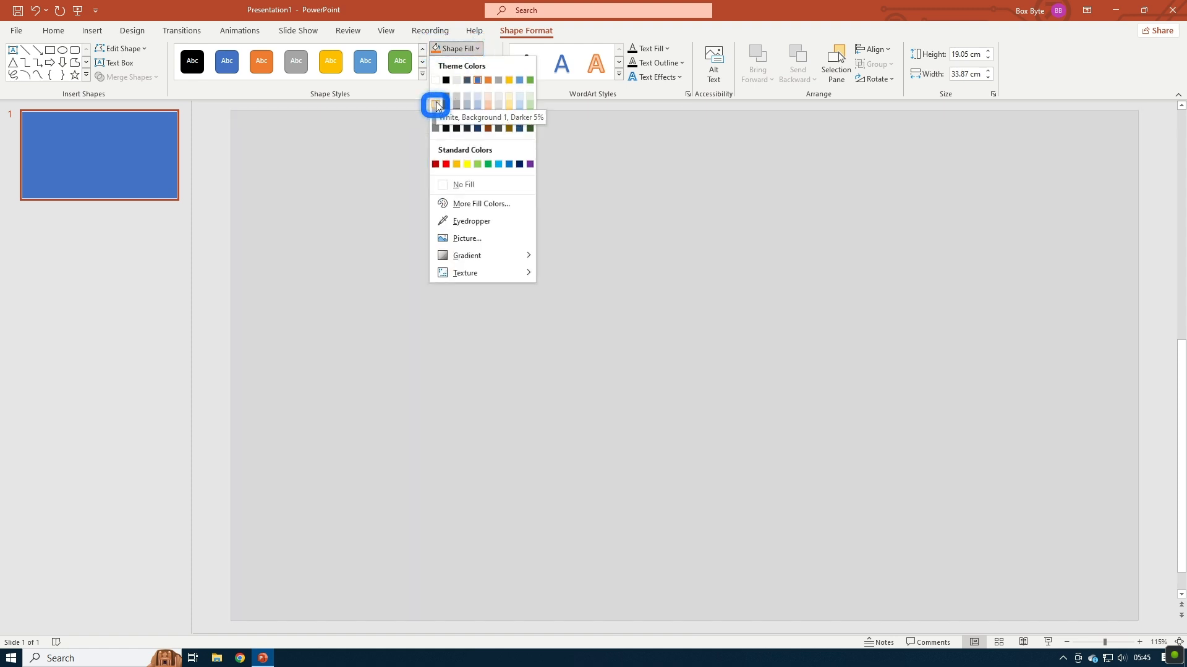
{"action": "left_click", "coordinate": [435, 103]}
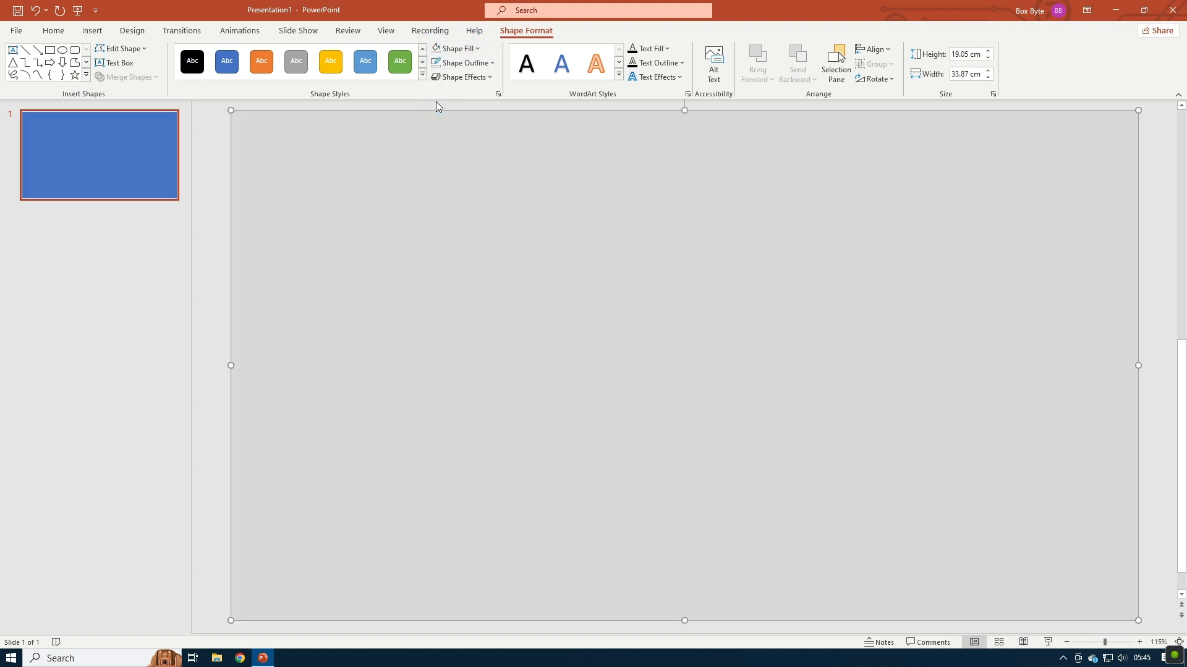
Step: Apply the From Center gradient variation to the background rectangle's fill and deselect it
{"action": "left_click", "coordinate": [454, 49]}
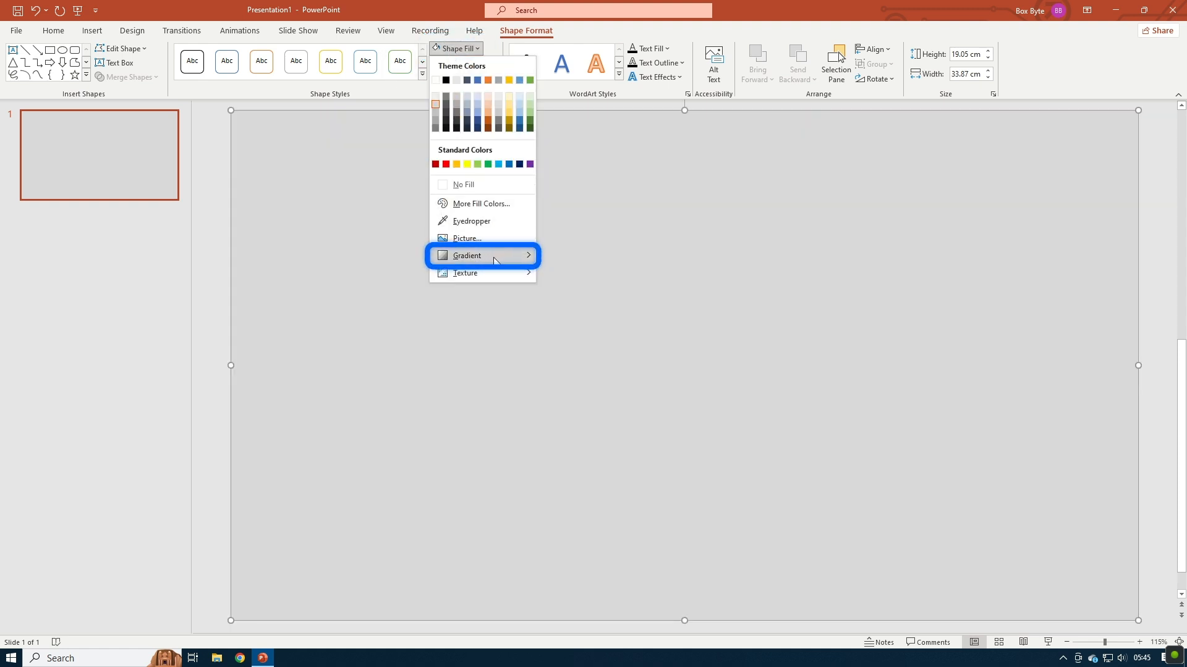
{"action": "mouse_move", "coordinate": [497, 262]}
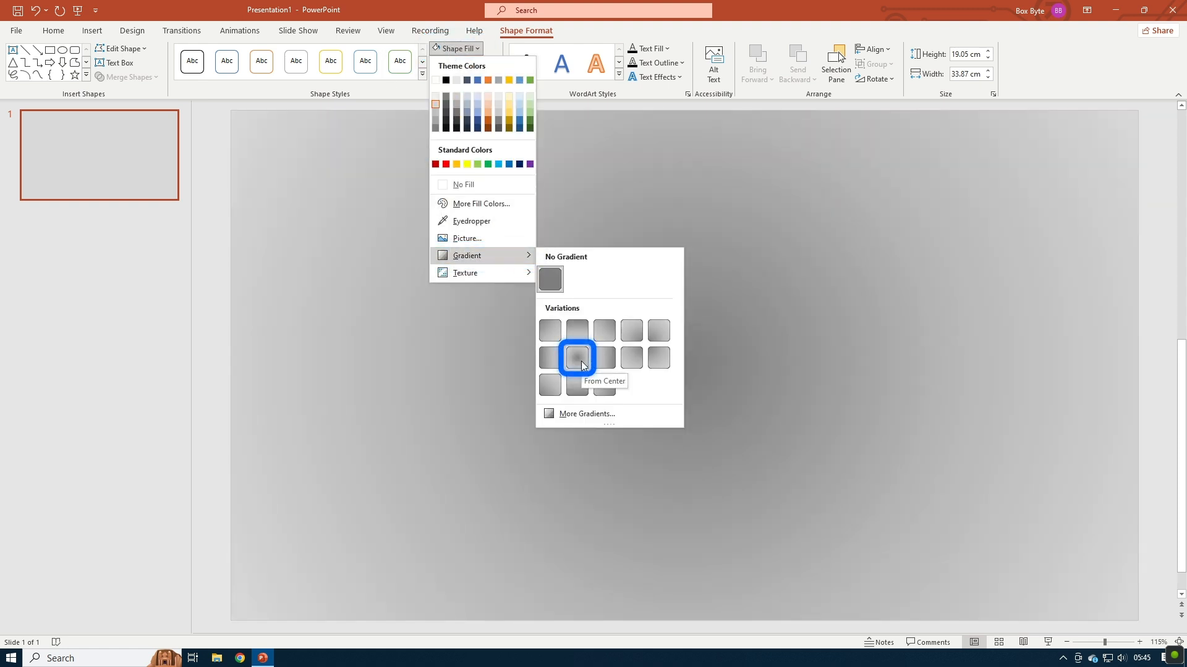
{"action": "left_click", "coordinate": [580, 362]}
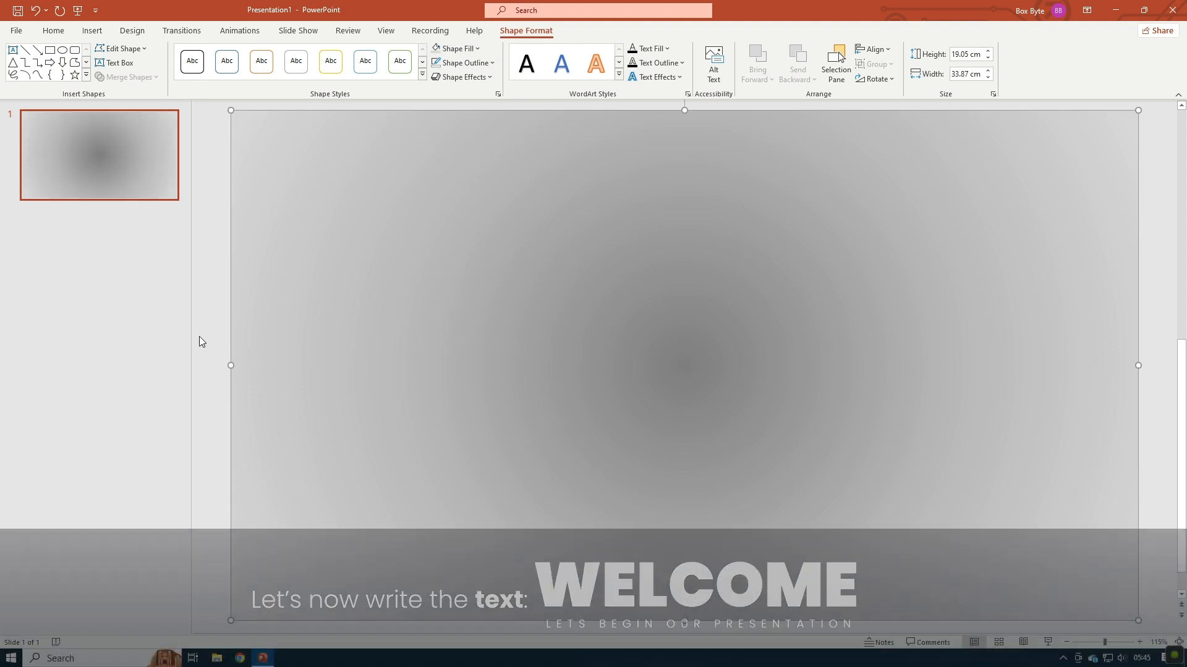
{"action": "left_click", "coordinate": [199, 342]}
Step: Insert a wide text box across the upper middle of the slide containing the text WELCOME
{"action": "left_click", "coordinate": [88, 34]}
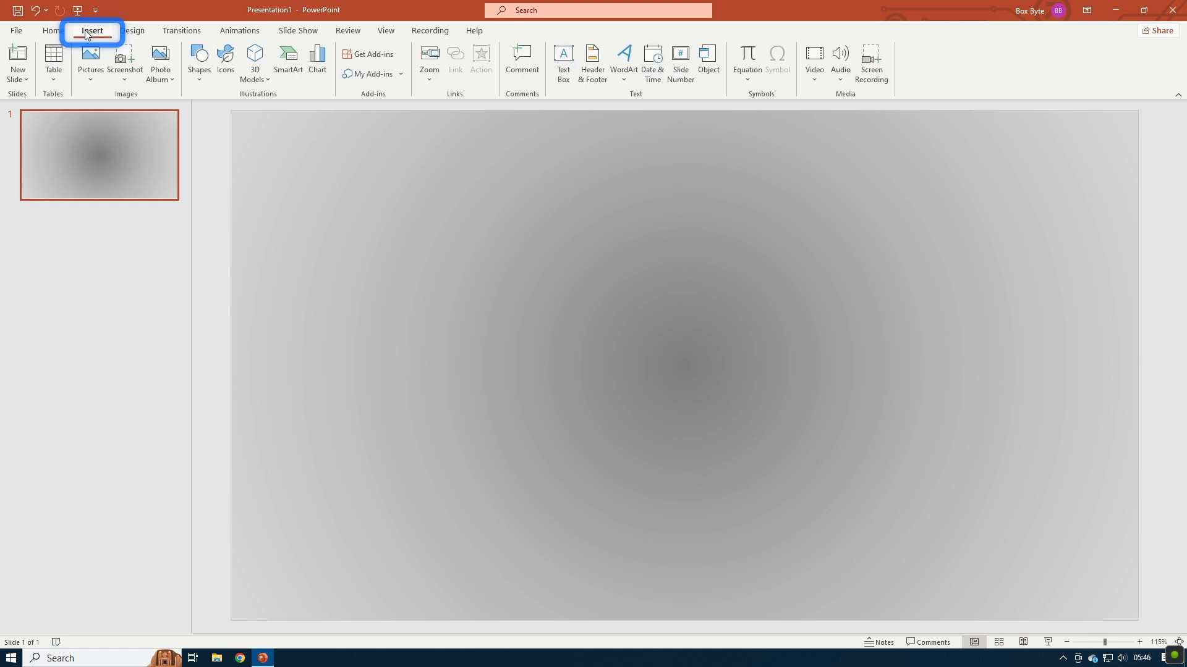
{"action": "left_click", "coordinate": [565, 84]}
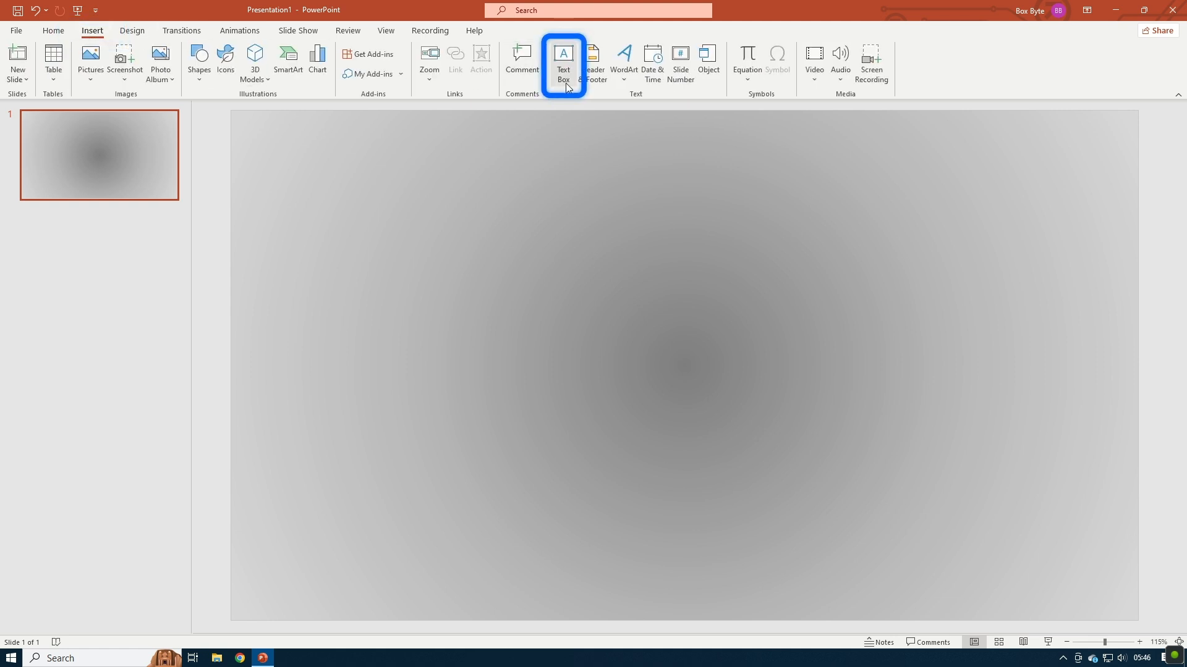
{"action": "left_click_drag", "start_coordinate": [304, 234], "coordinate": [1062, 467]}
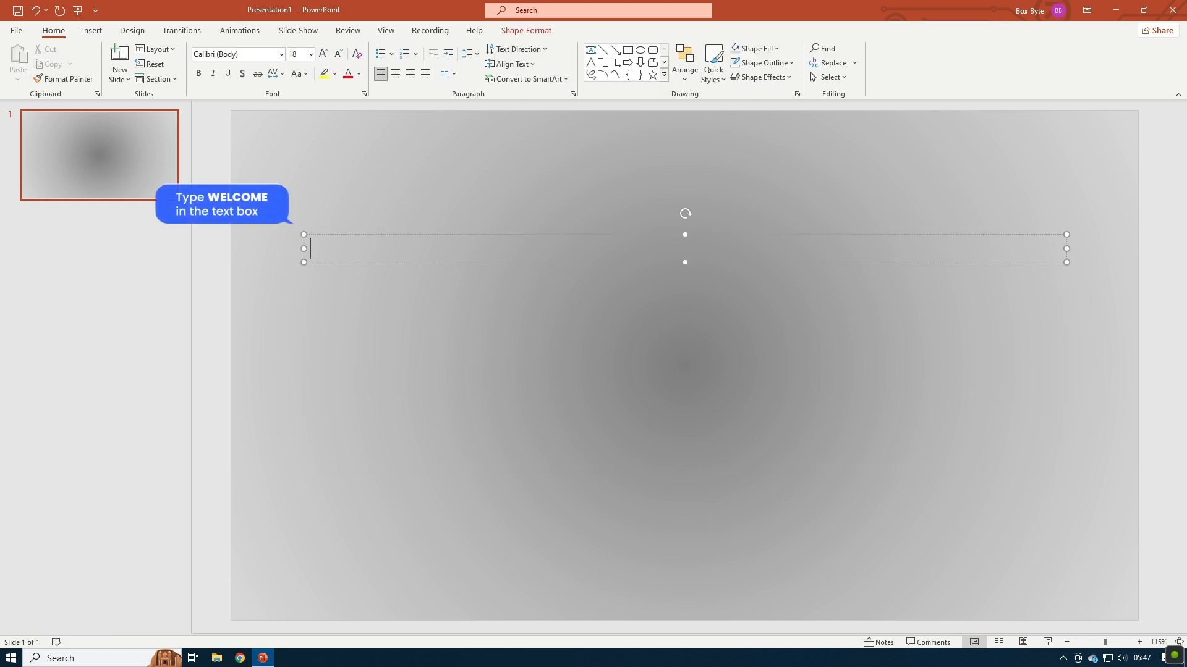
{"action": "type", "text": "WELCOME"}
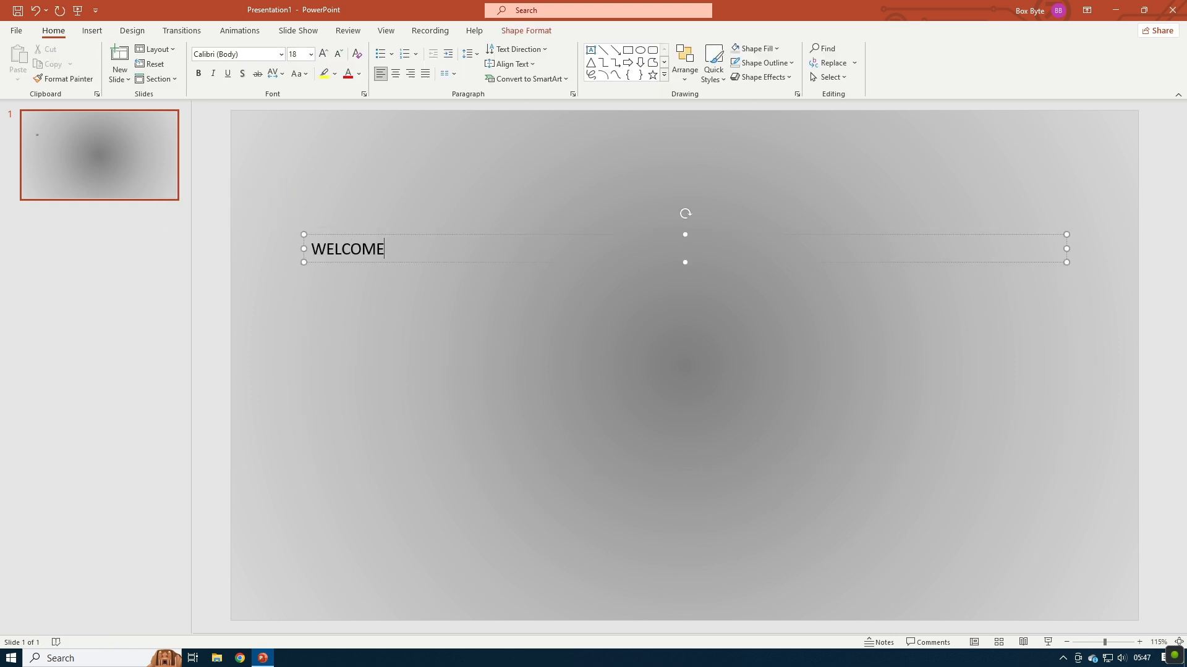
Step: Change the font of the WELCOME text to Impact
{"action": "double_click", "coordinate": [410, 254]}
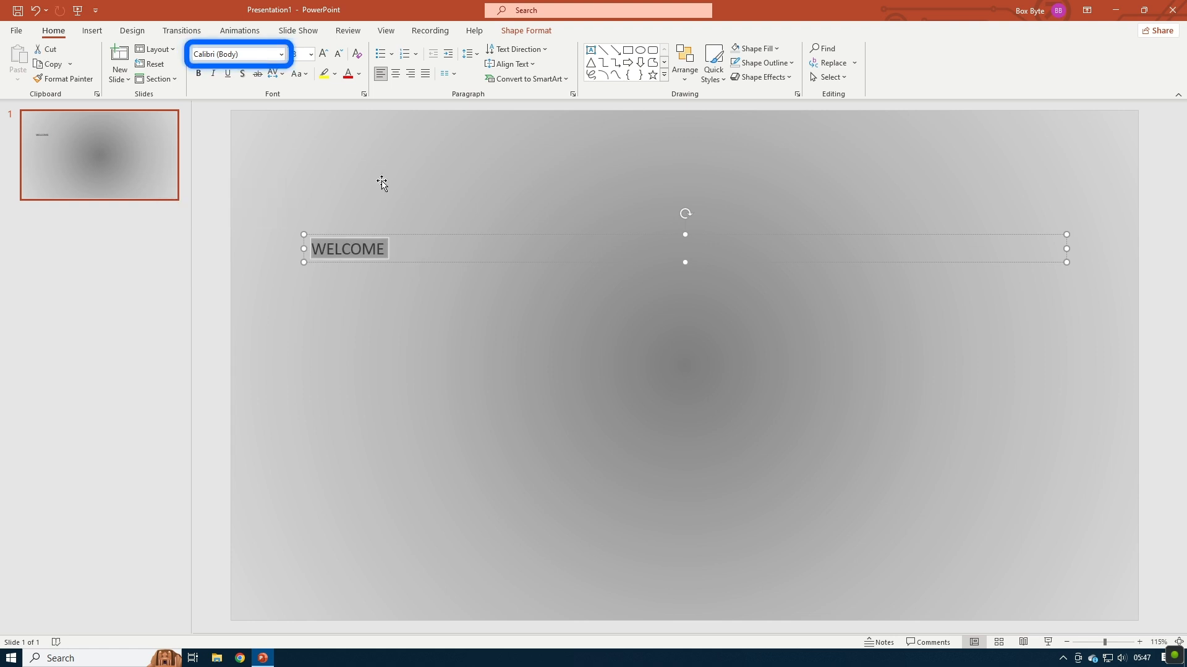
{"action": "left_click", "coordinate": [281, 55]}
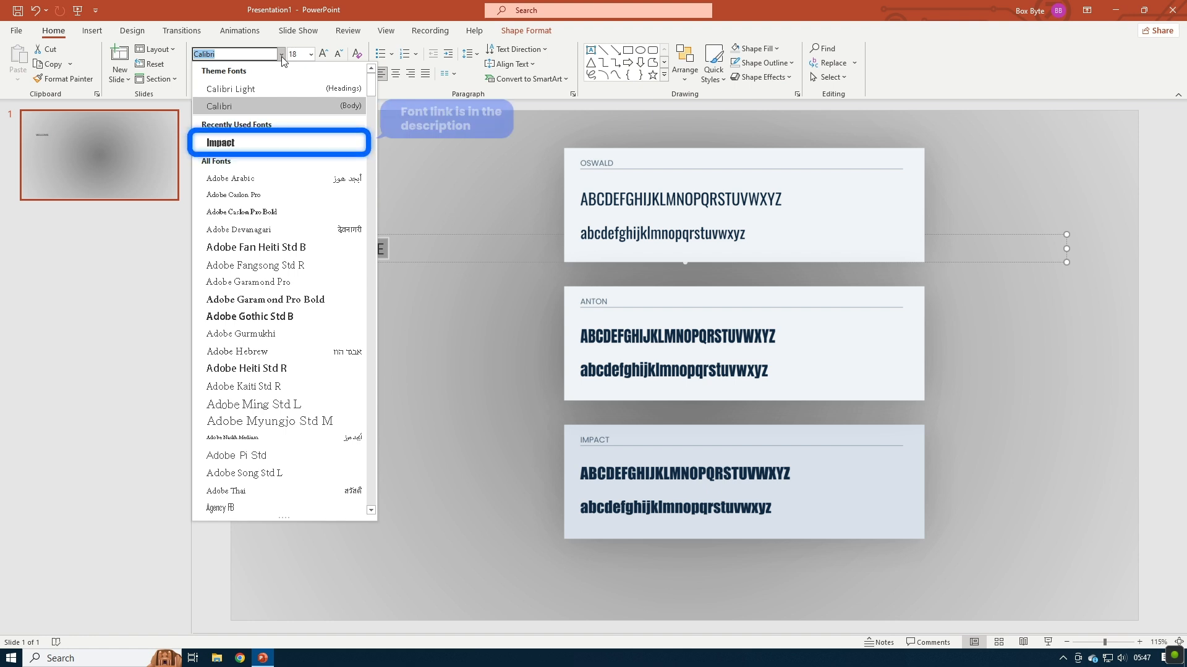
{"action": "type", "text": "Impact"}
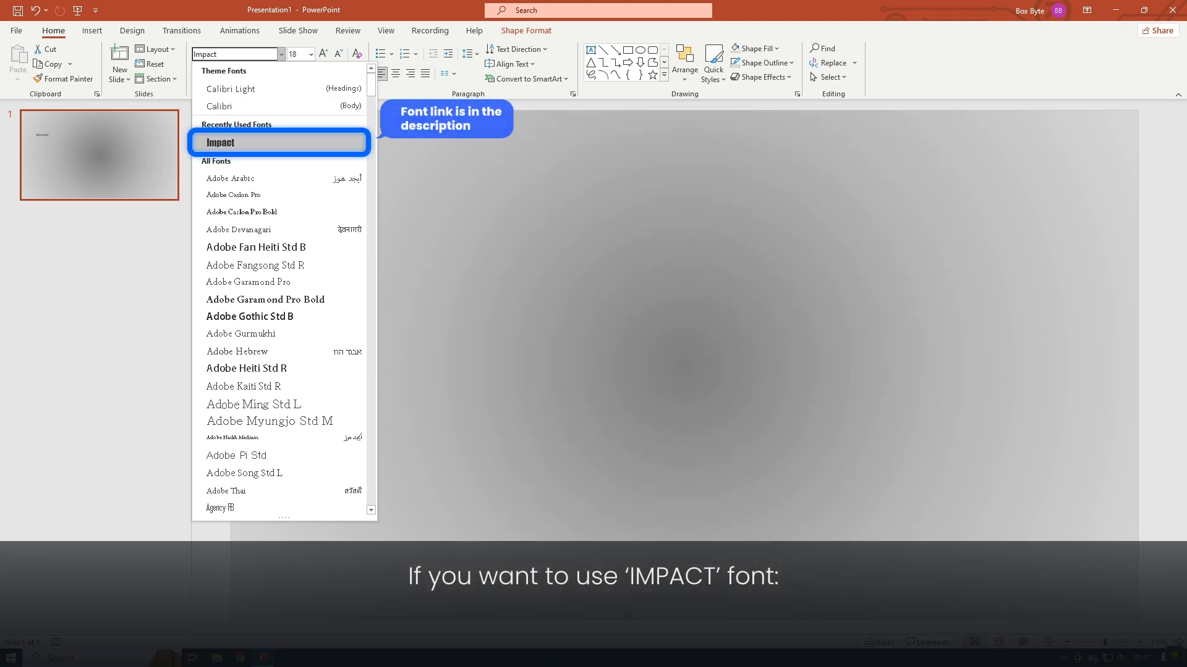
{"action": "left_click", "coordinate": [235, 138]}
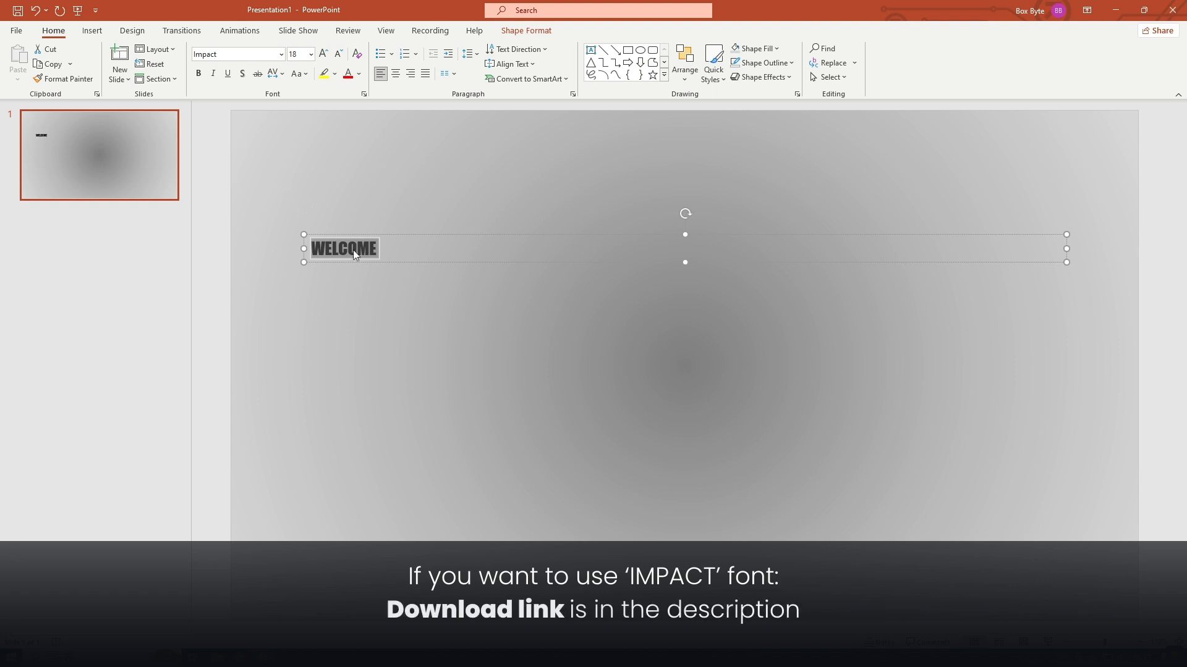
{"action": "left_click", "coordinate": [537, 248]}
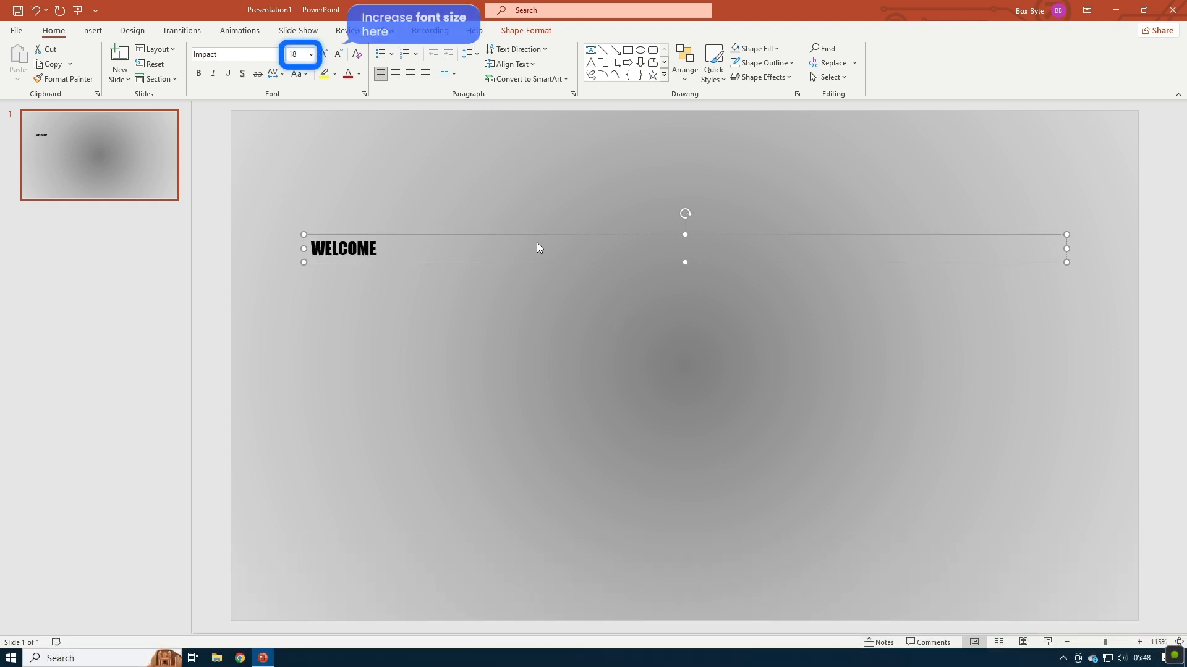
Step: Enlarge the WELCOME text to font size 166 and center it horizontally within its text box
{"action": "left_click", "coordinate": [311, 54]}
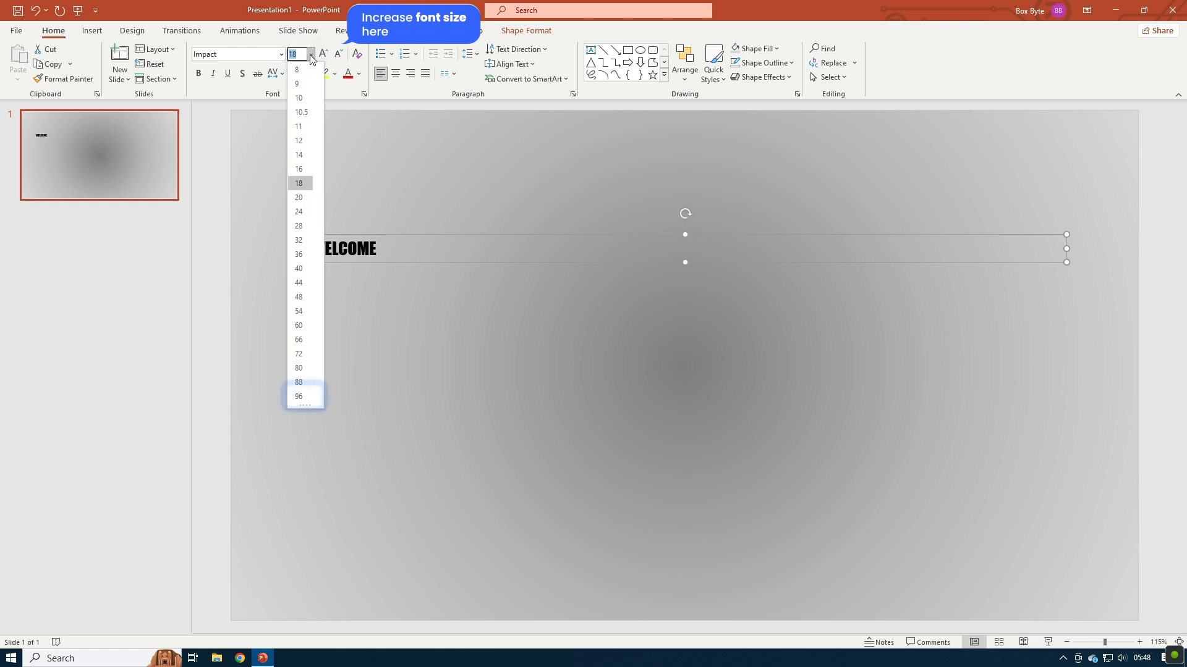
{"action": "left_click", "coordinate": [298, 397]}
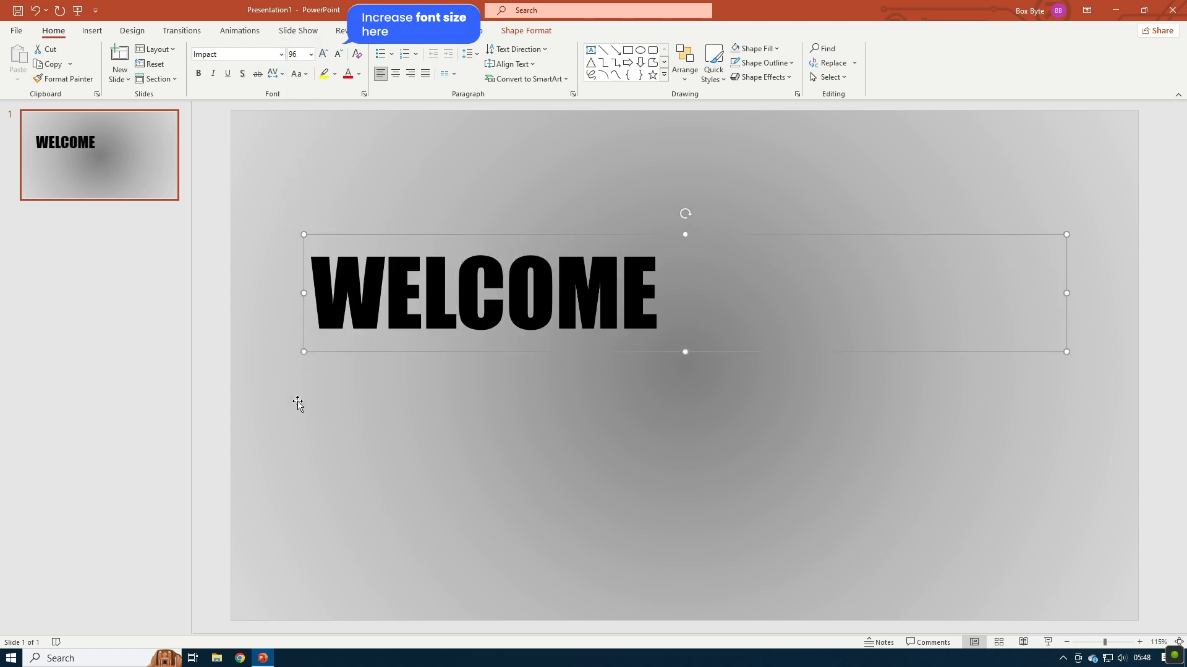
{"action": "left_click", "coordinate": [323, 54]}
{"action": "left_click", "coordinate": [322, 53]}
{"action": "left_click", "coordinate": [323, 54]}
{"action": "left_click", "coordinate": [323, 54]}
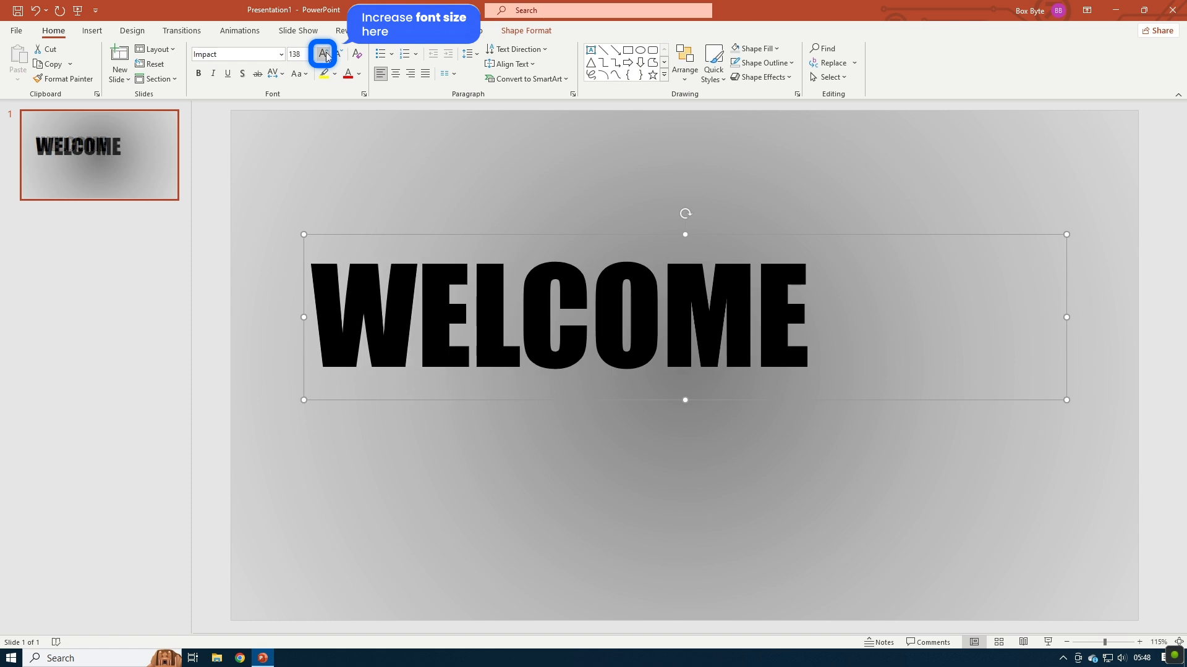
{"action": "left_click", "coordinate": [323, 53]}
{"action": "left_click", "coordinate": [322, 53]}
{"action": "left_click", "coordinate": [322, 54]}
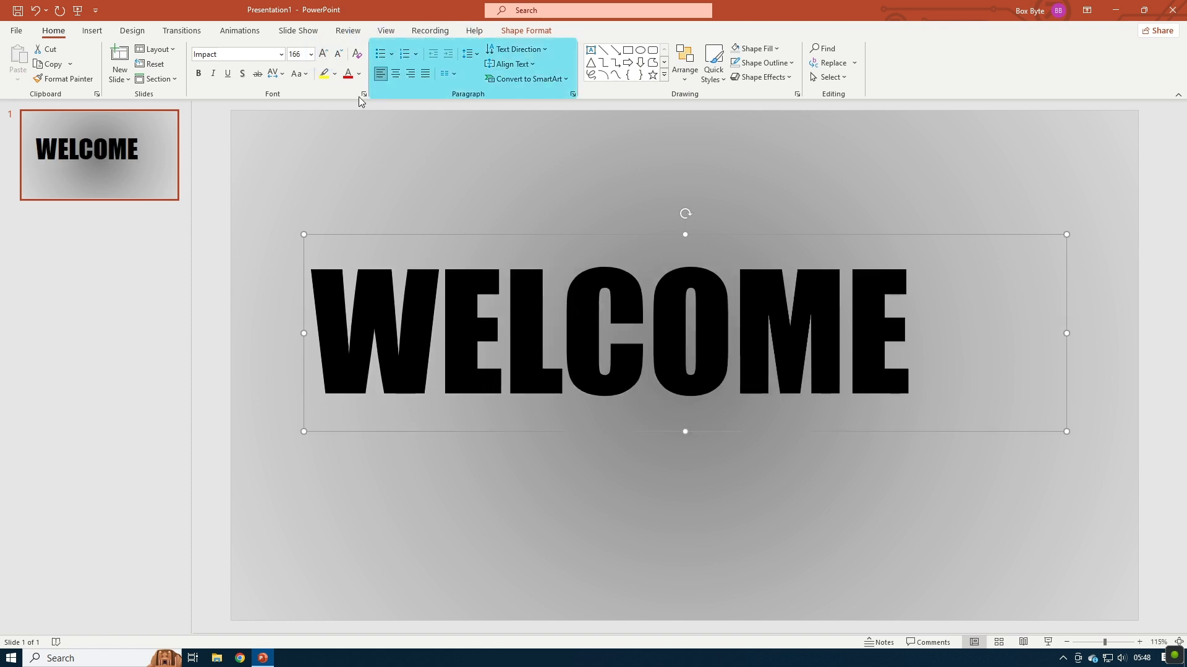
{"action": "left_click", "coordinate": [395, 74]}
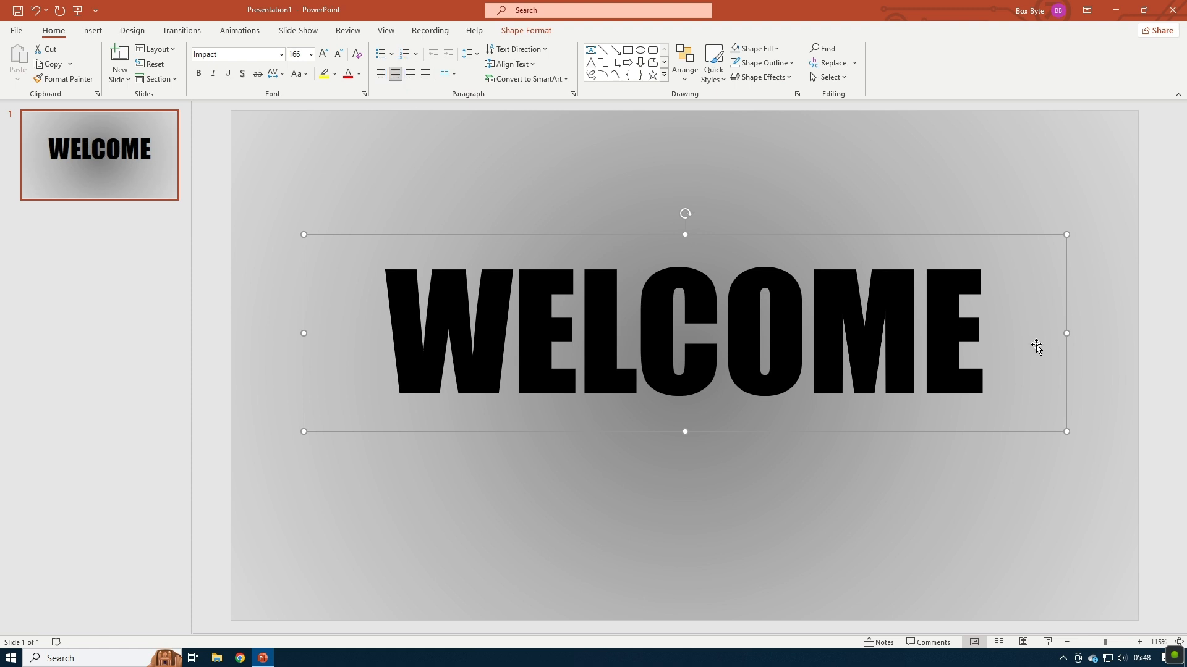
{"action": "left_click", "coordinate": [1172, 351]}
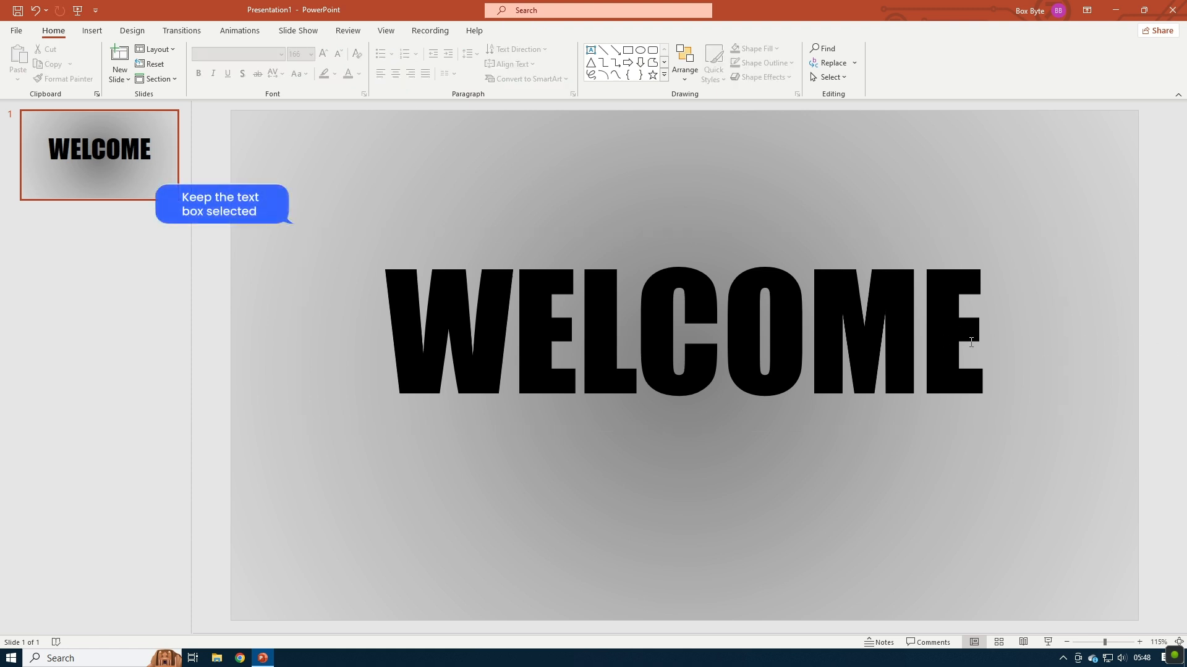
Step: Align the WELCOME text box to the slide with Align Center and Align Middle, then deselect it
{"action": "left_click", "coordinate": [791, 324]}
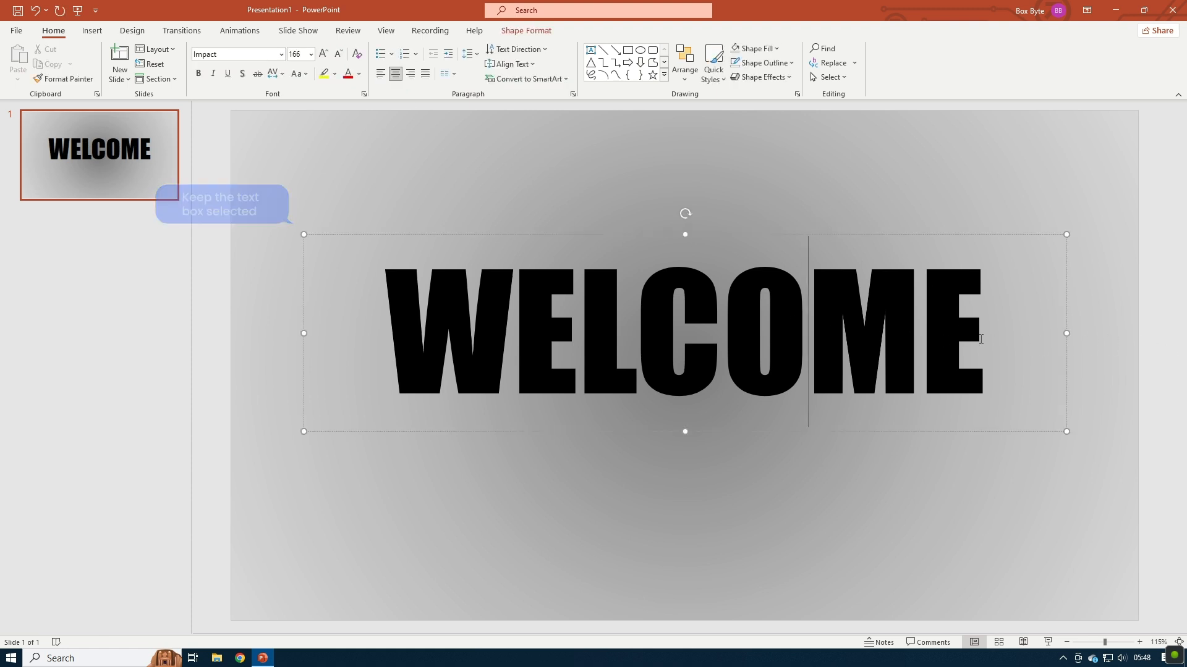
{"action": "left_click", "coordinate": [981, 309]}
{"action": "left_click", "coordinate": [522, 30]}
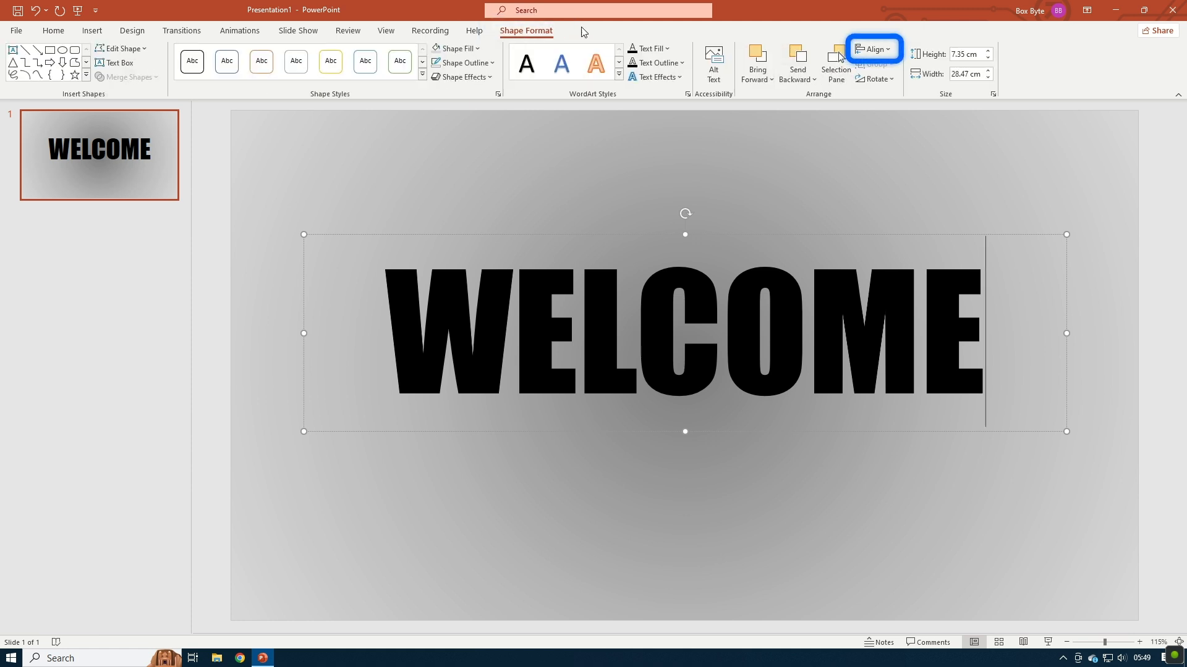
{"action": "left_click", "coordinate": [874, 49]}
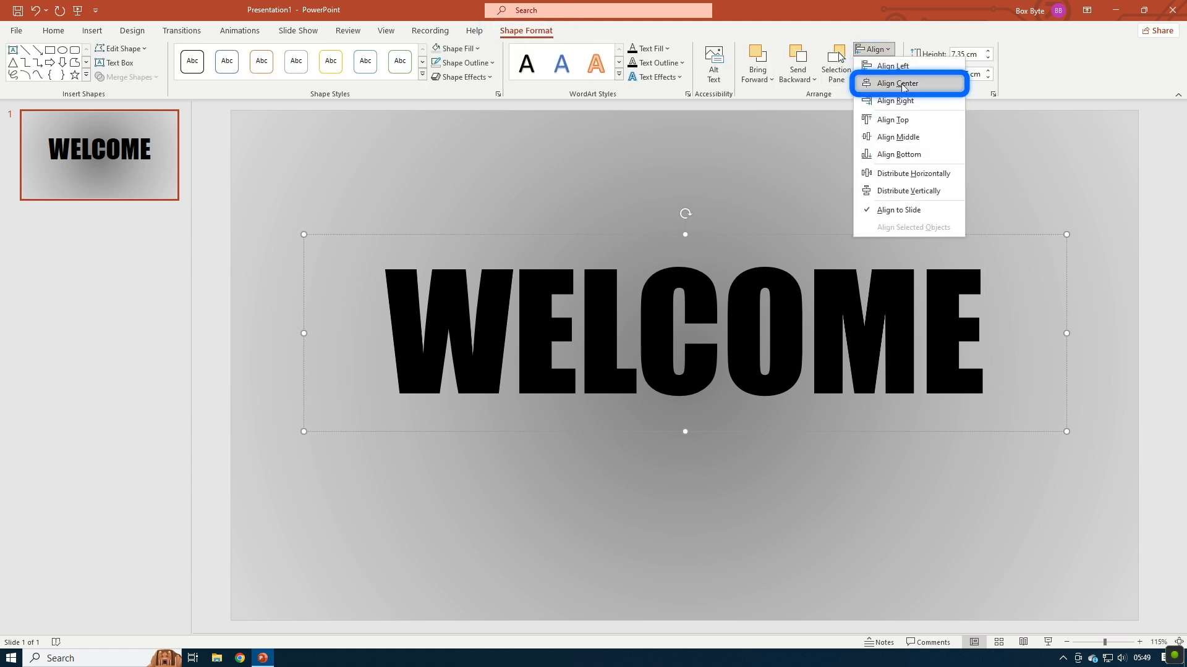
{"action": "left_click", "coordinate": [901, 83]}
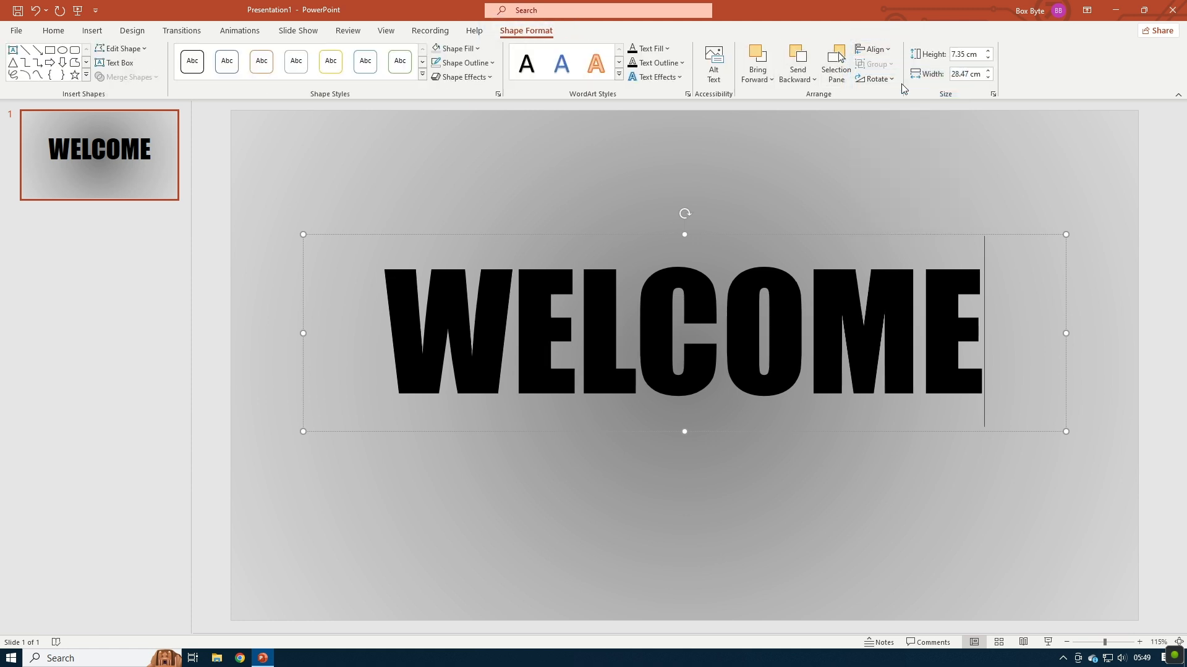
{"action": "left_click", "coordinate": [873, 50]}
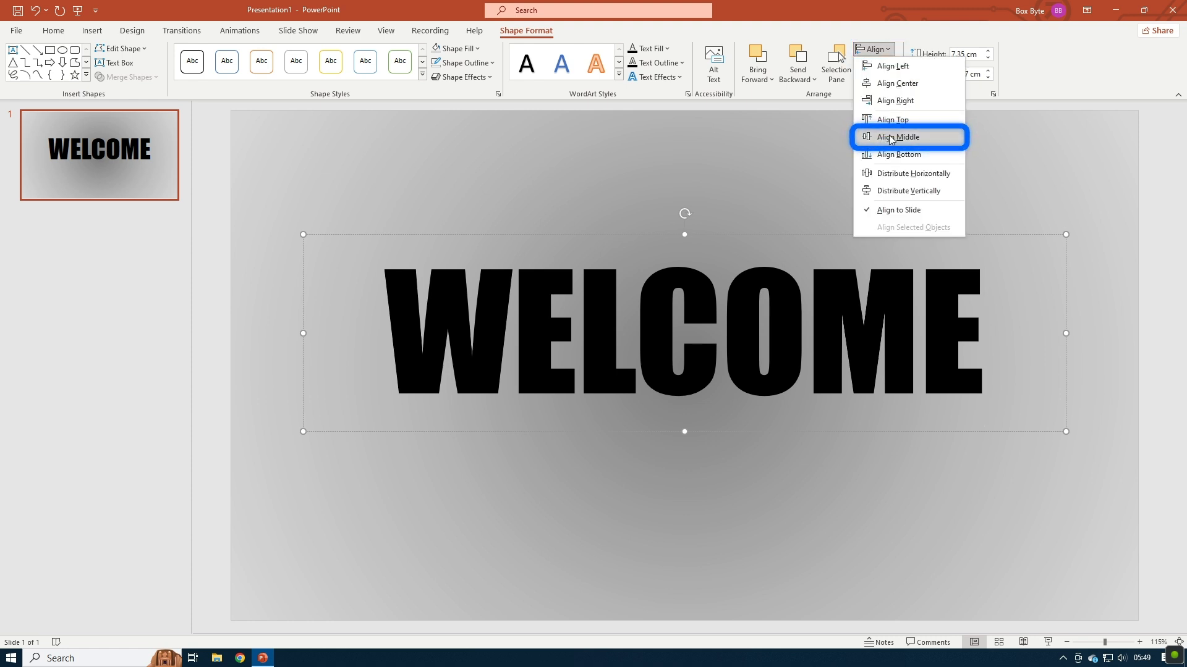
{"action": "left_click", "coordinate": [892, 137]}
{"action": "left_click", "coordinate": [425, 121]}
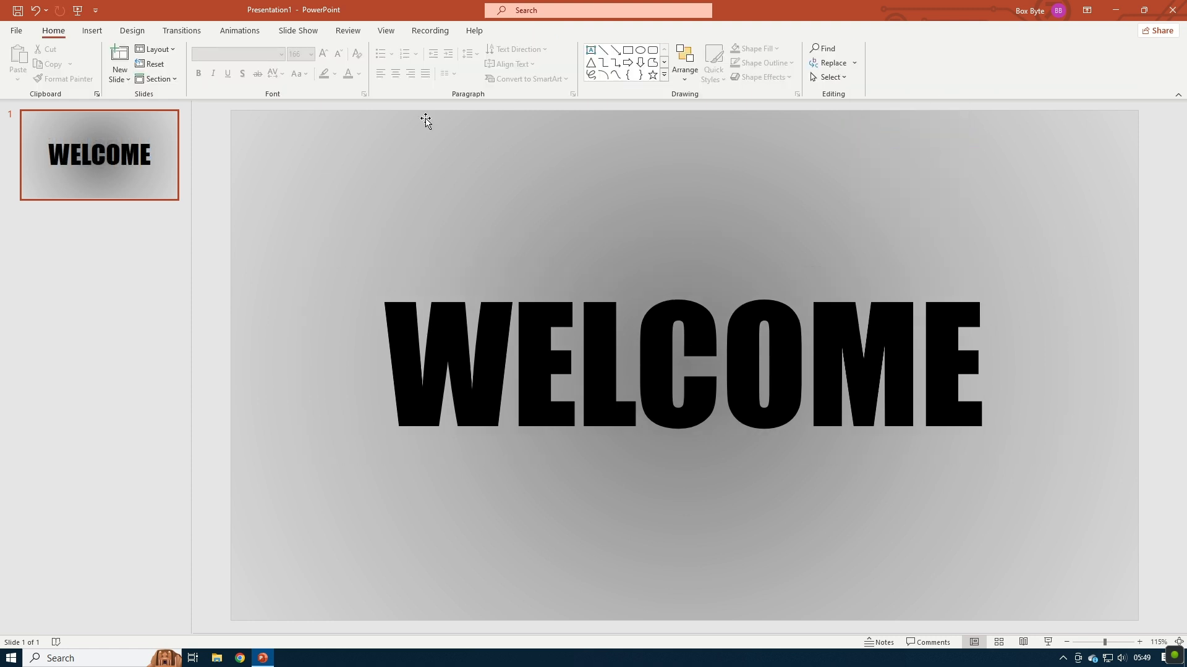
Step: Insert a wide text box directly below WELCOME containing the text LET's BEGIN OUR PRESENTATION
{"action": "left_click", "coordinate": [92, 30]}
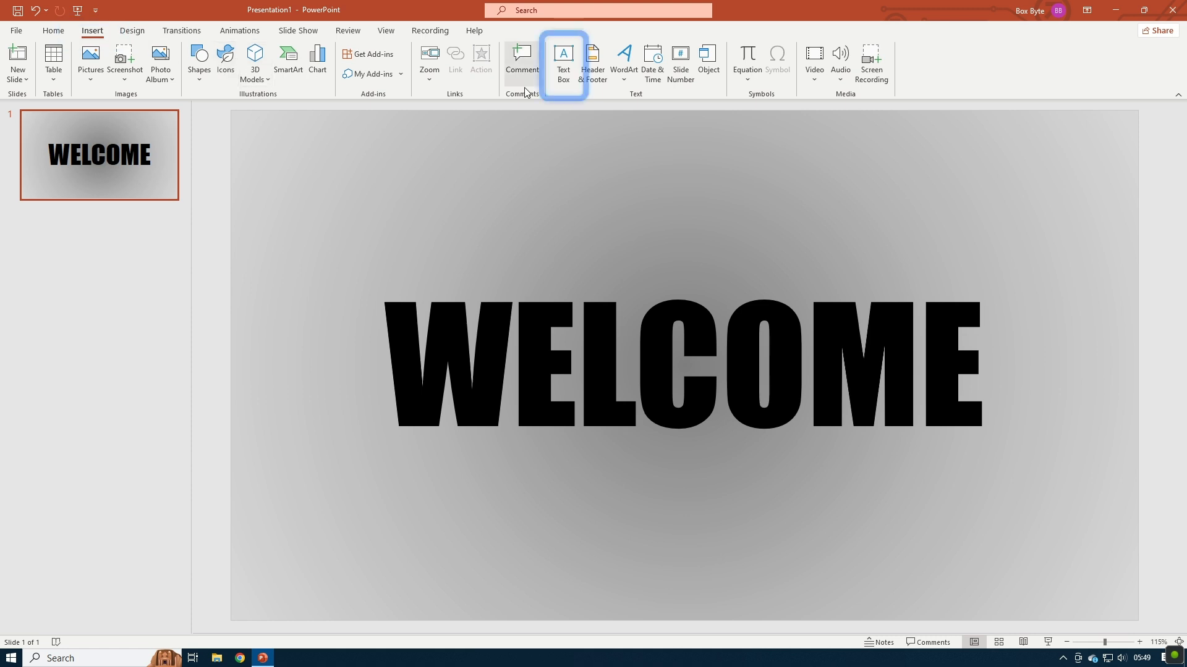
{"action": "left_click", "coordinate": [568, 85]}
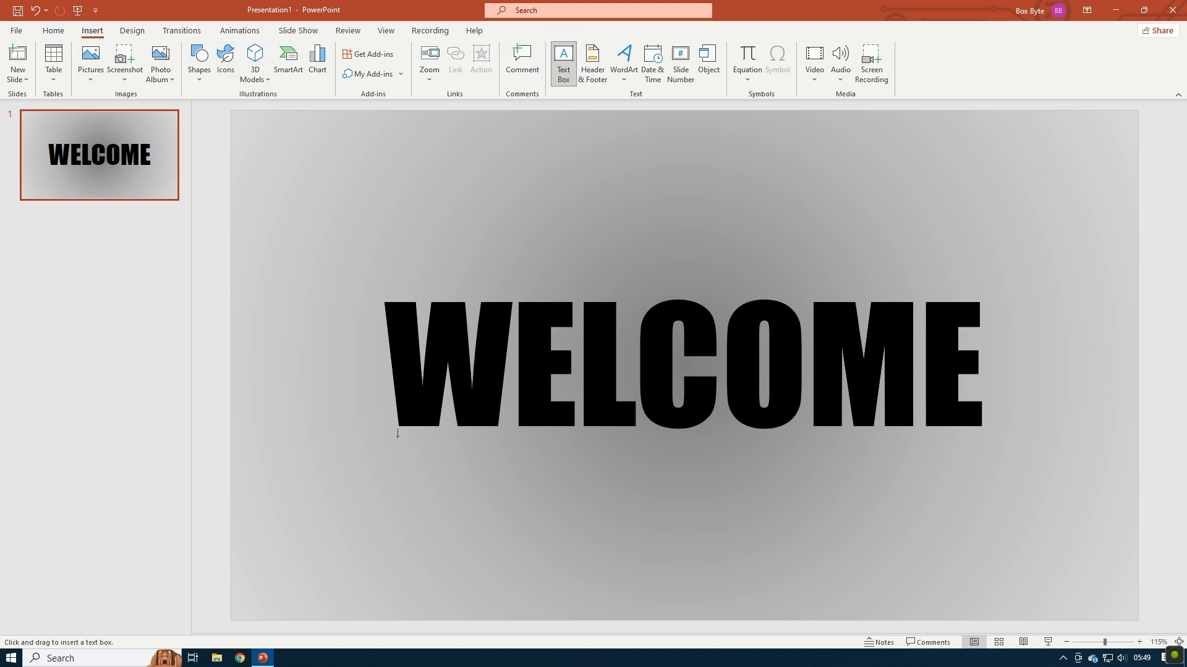
{"action": "left_click_drag", "start_coordinate": [592, 484], "coordinate": [977, 469]}
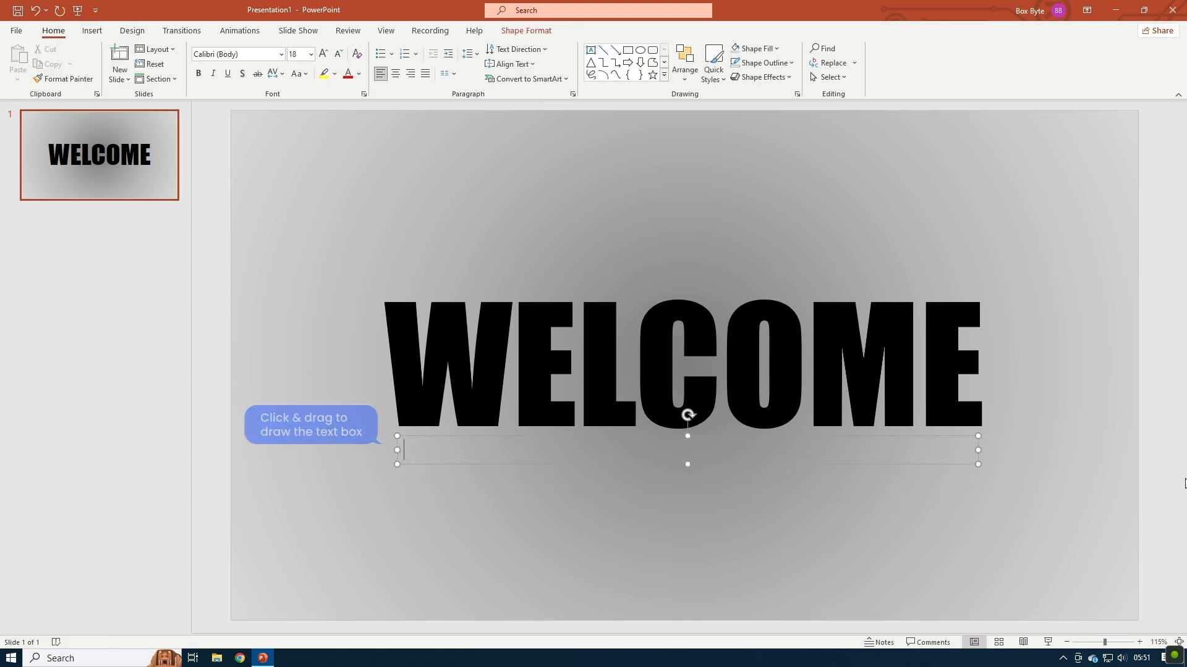
{"action": "type", "text": "LET"}
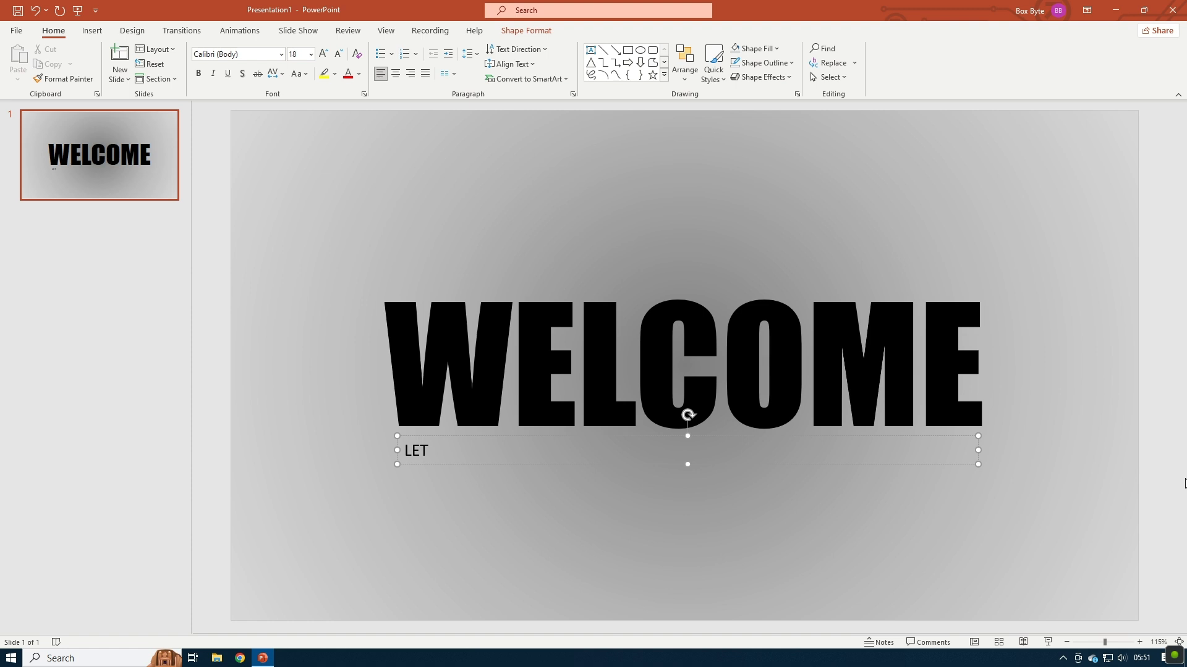
{"action": "type", "text": "'s BEGIN OUR PRESENTATION"}
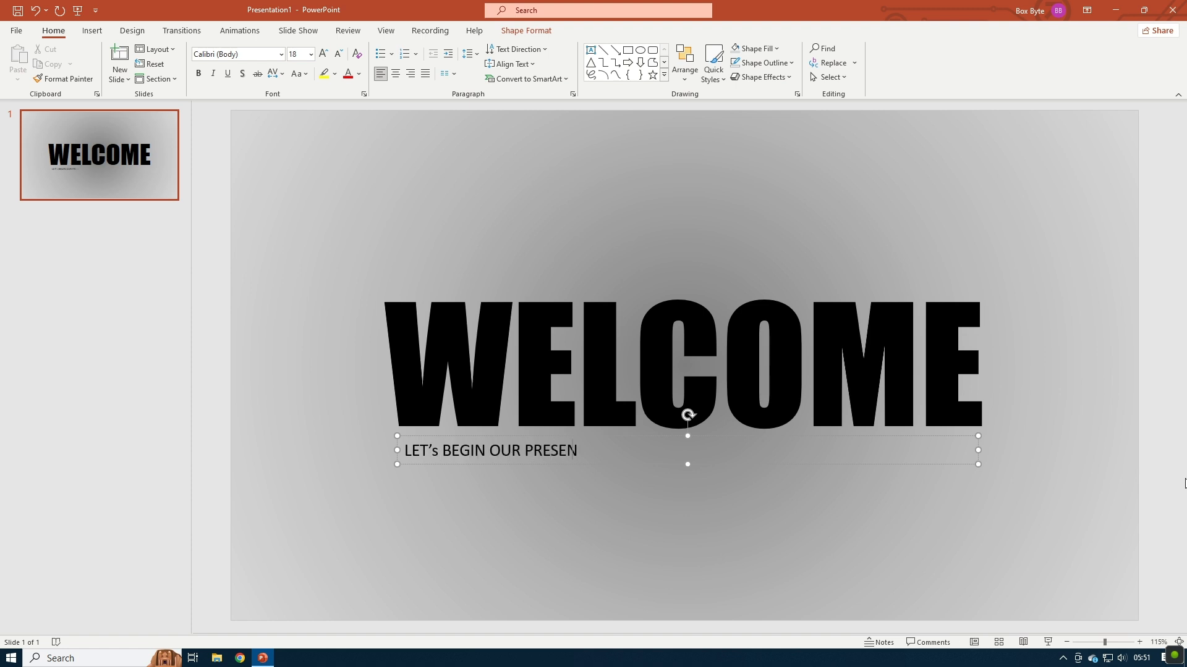
Step: Expand the character spacing of the whole LET's BEGIN OUR PRESENTATION text by 15 pt
{"action": "left_click", "coordinate": [280, 54]}
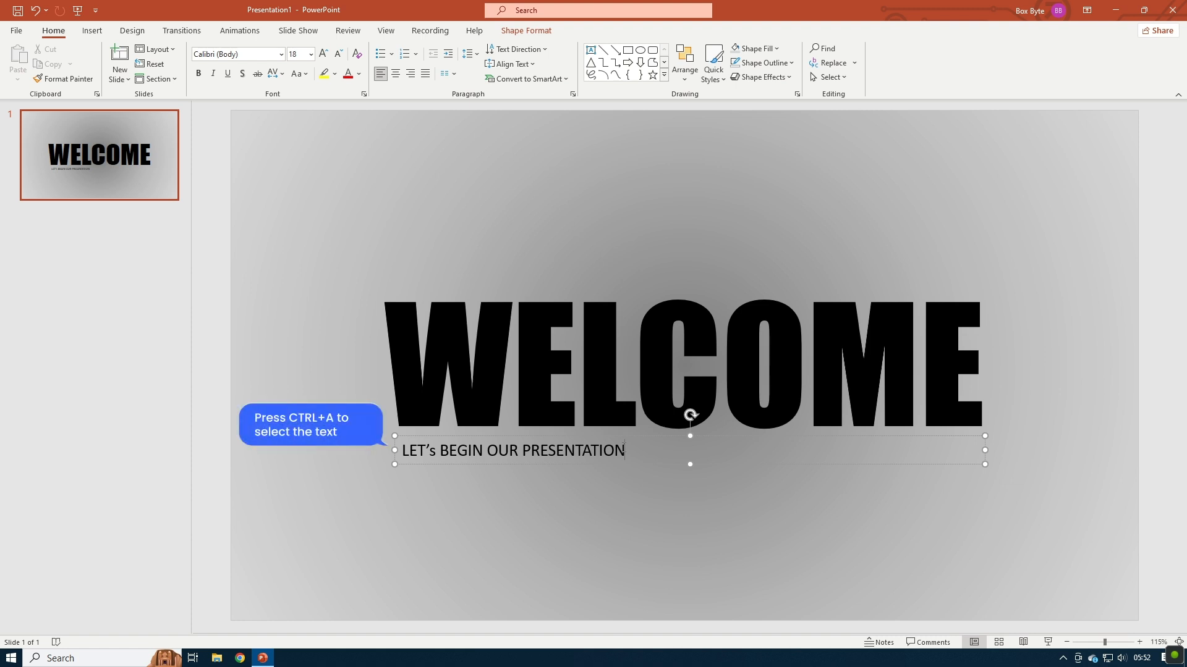
{"action": "key", "text": "ctrl+a"}
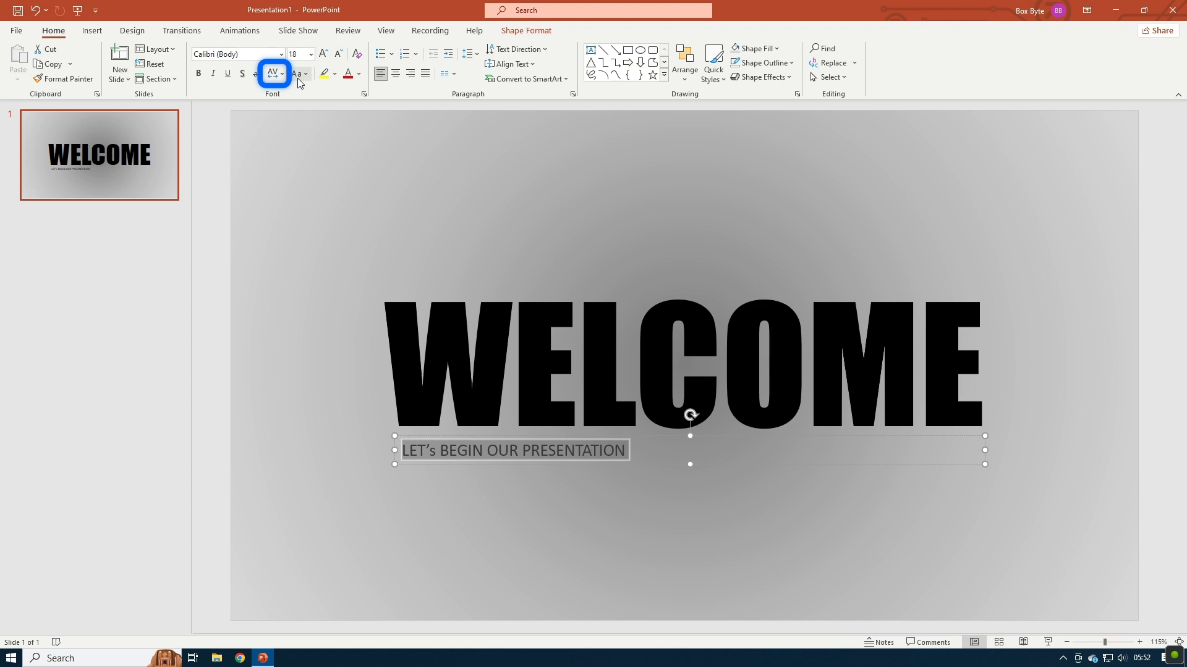
{"action": "left_click", "coordinate": [275, 78]}
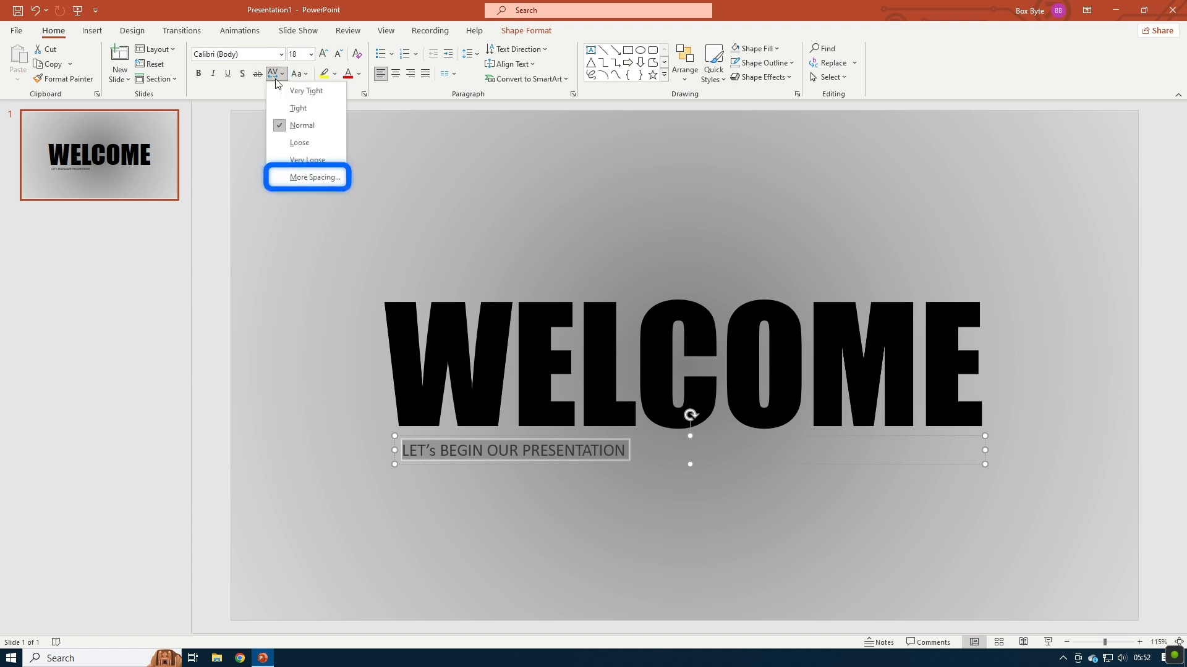
{"action": "left_click", "coordinate": [318, 178]}
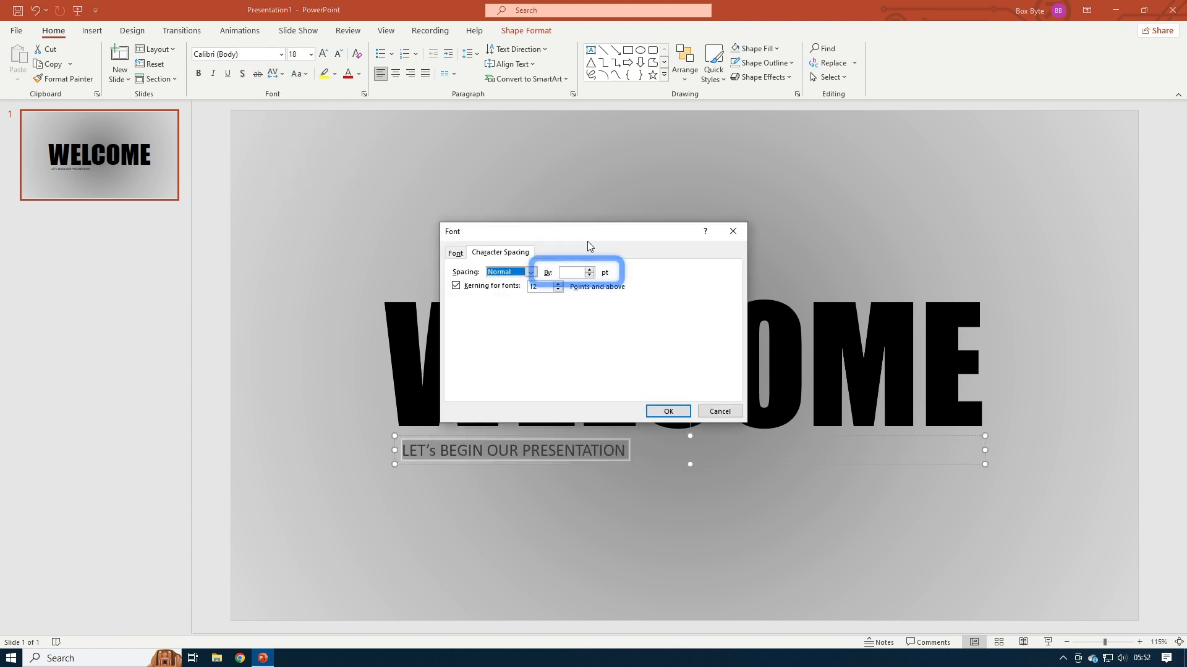
{"action": "left_click", "coordinate": [573, 273]}
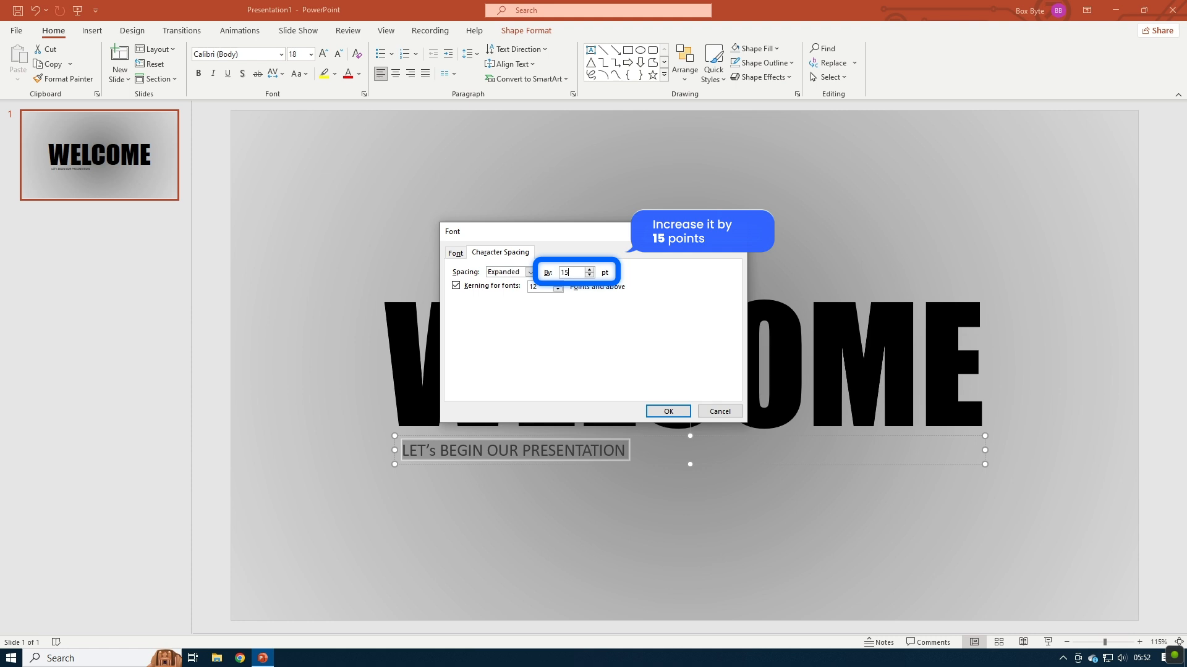
{"action": "key", "text": "Return"}
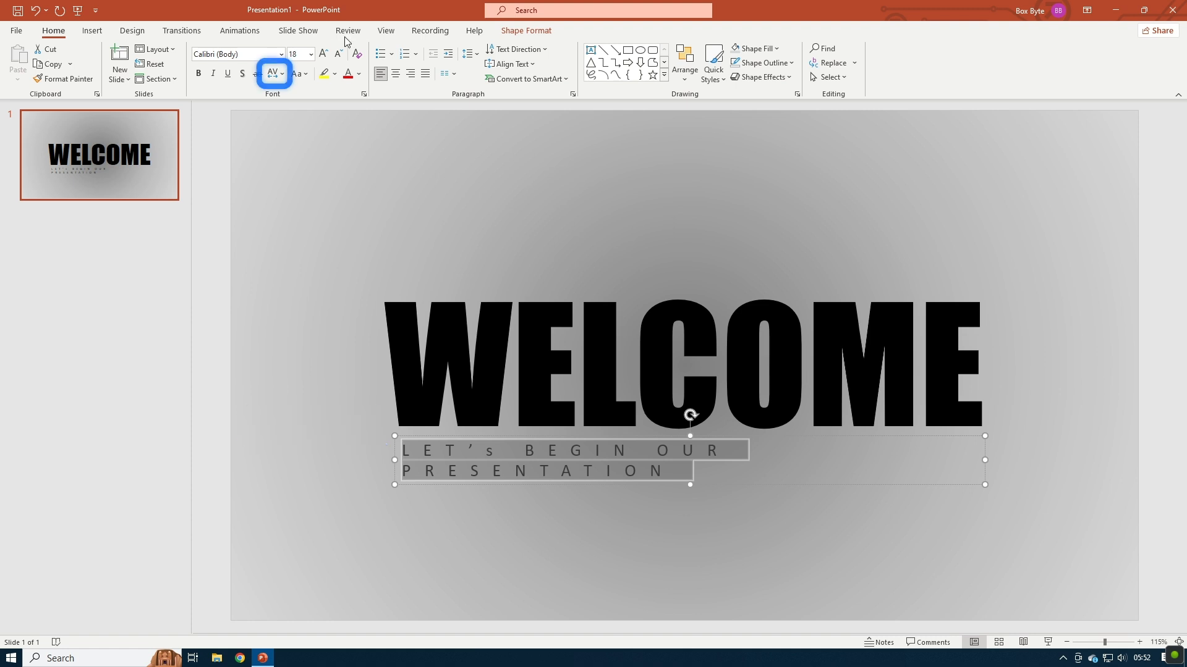
Step: Set the expanded character spacing of the selected subtitle text to 13 pt
{"action": "left_click", "coordinate": [275, 77]}
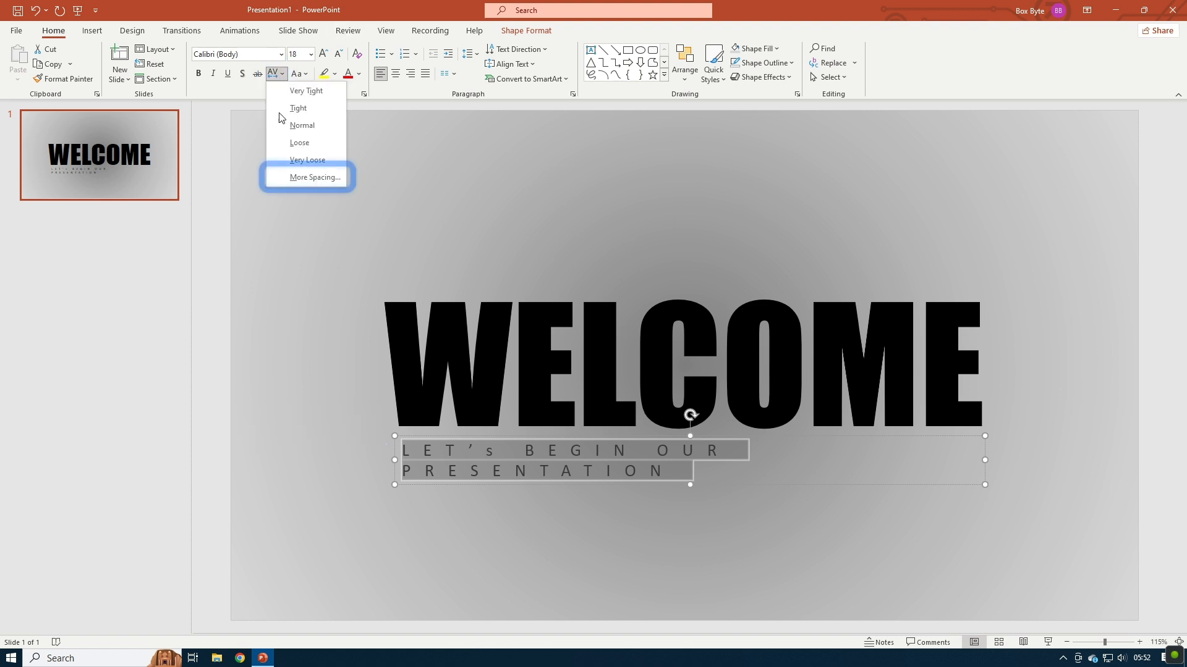
{"action": "left_click", "coordinate": [309, 178]}
{"action": "key", "text": "Tab"}
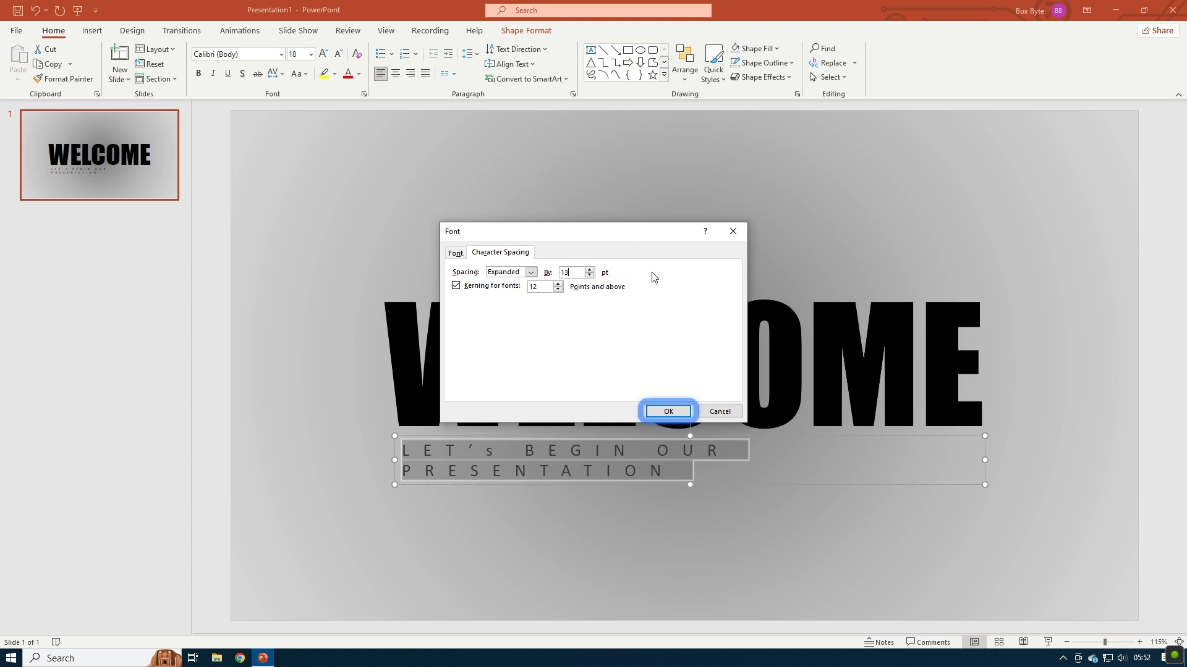
{"action": "left_click", "coordinate": [668, 412]}
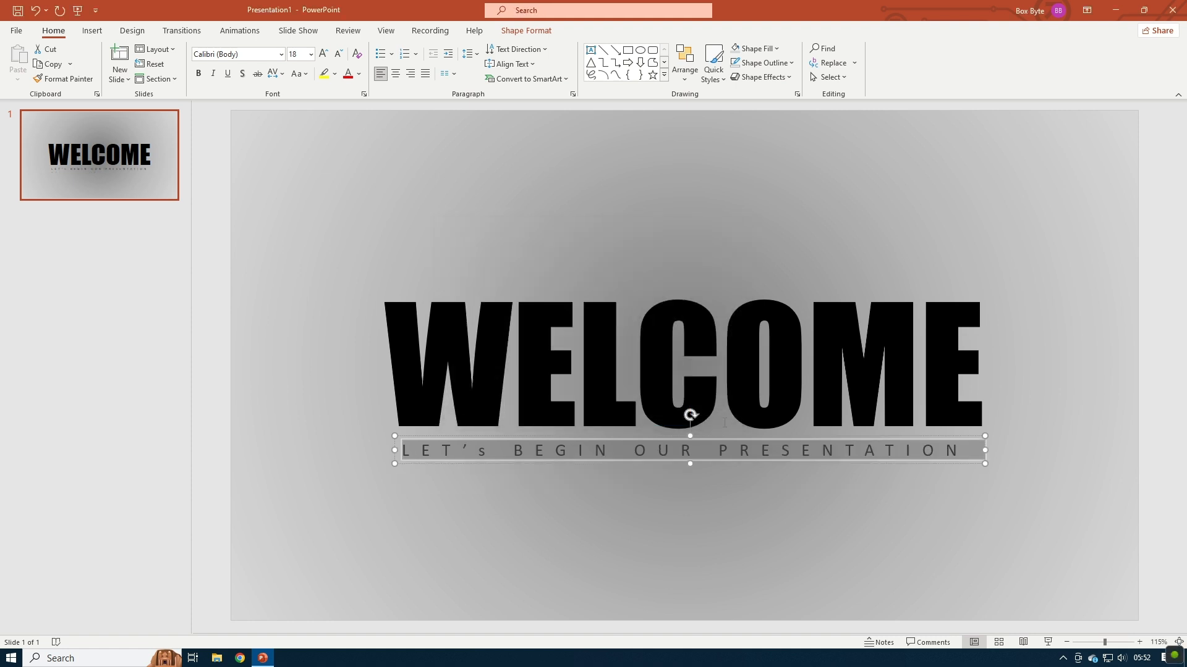
Step: Center the subtitle text horizontally within its text box and deselect it
{"action": "left_click", "coordinate": [755, 449]}
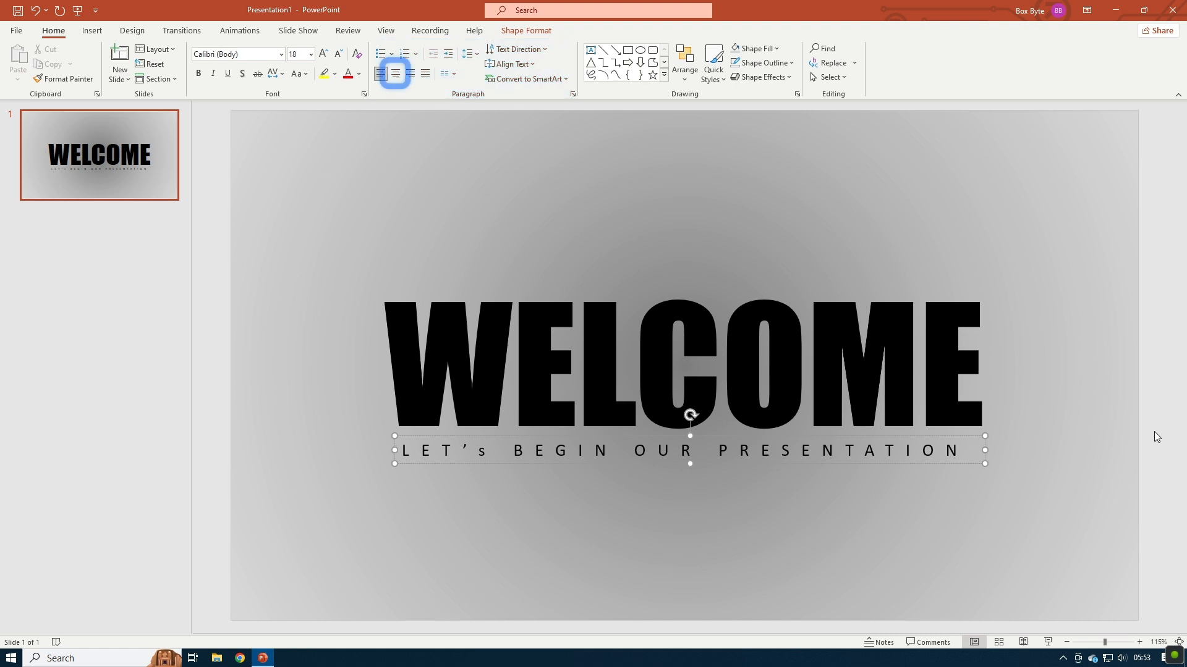
{"action": "left_click", "coordinate": [395, 73]}
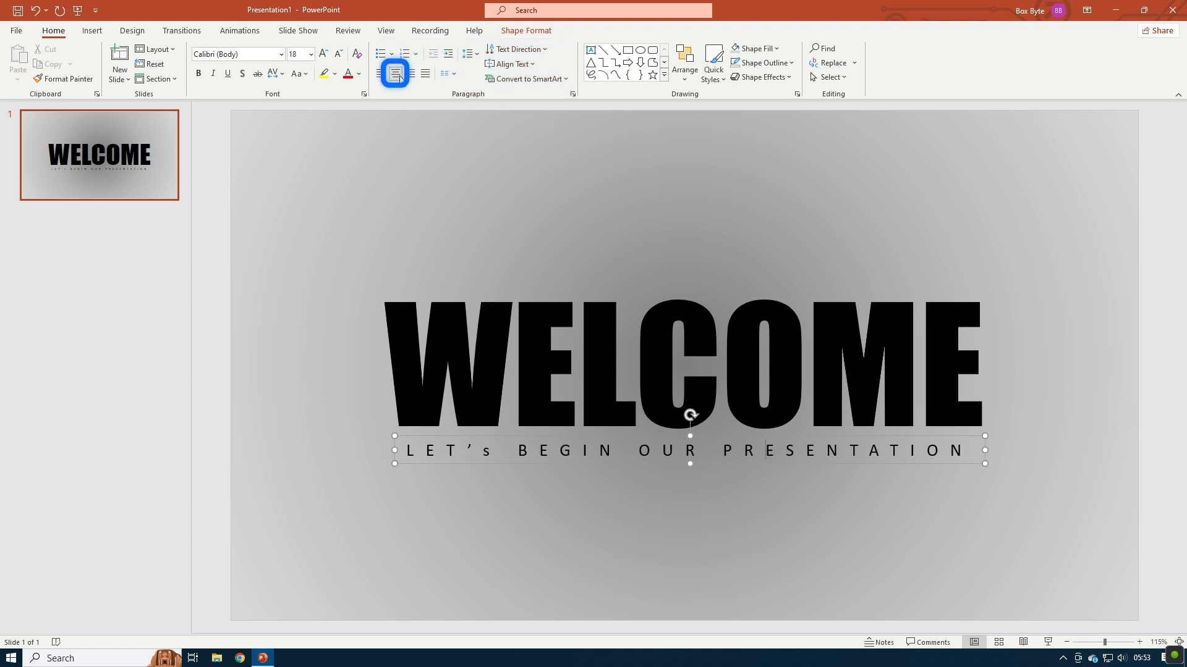
{"action": "left_click", "coordinate": [1169, 444]}
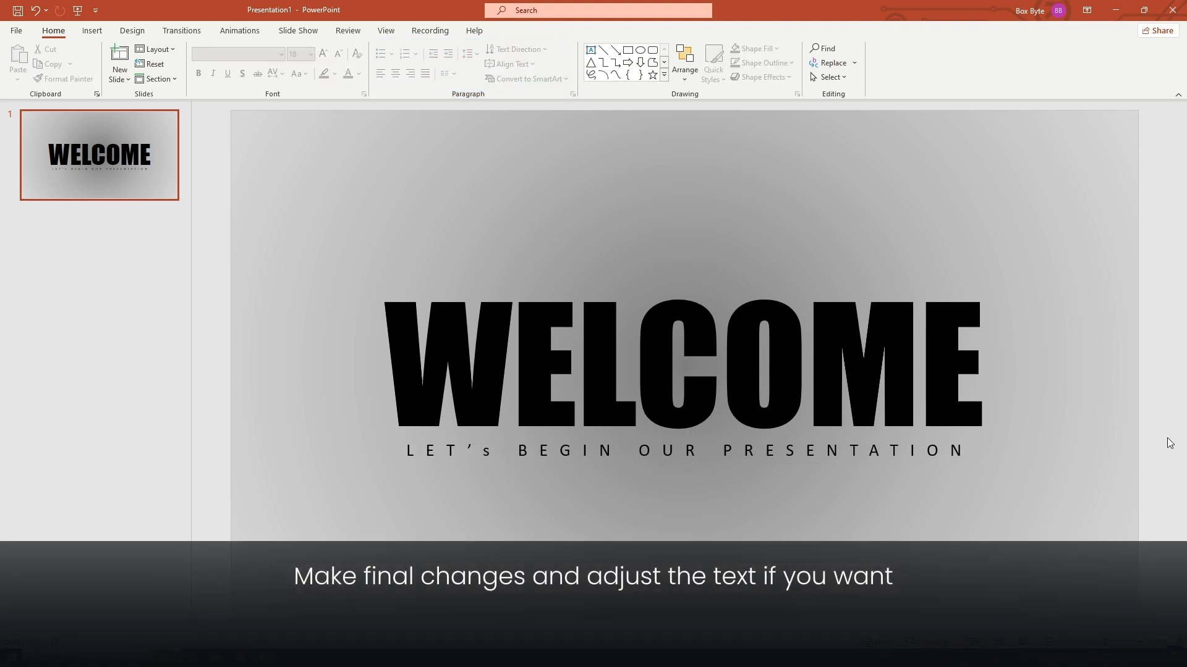